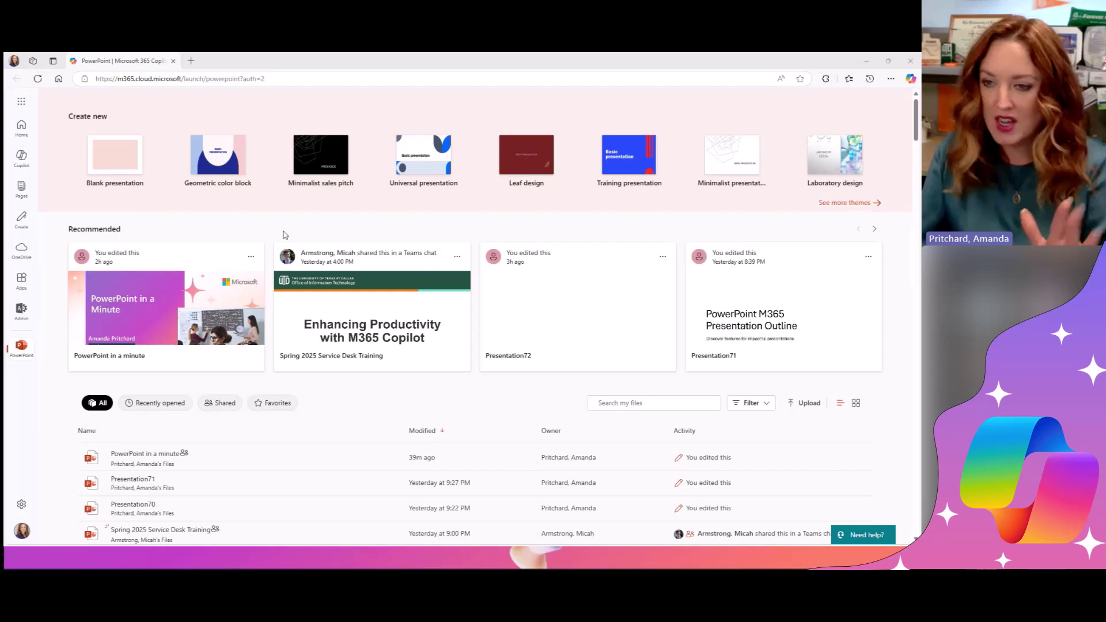
Step: Create a blank presentation and enlarge the browser's page display
click(131, 173)
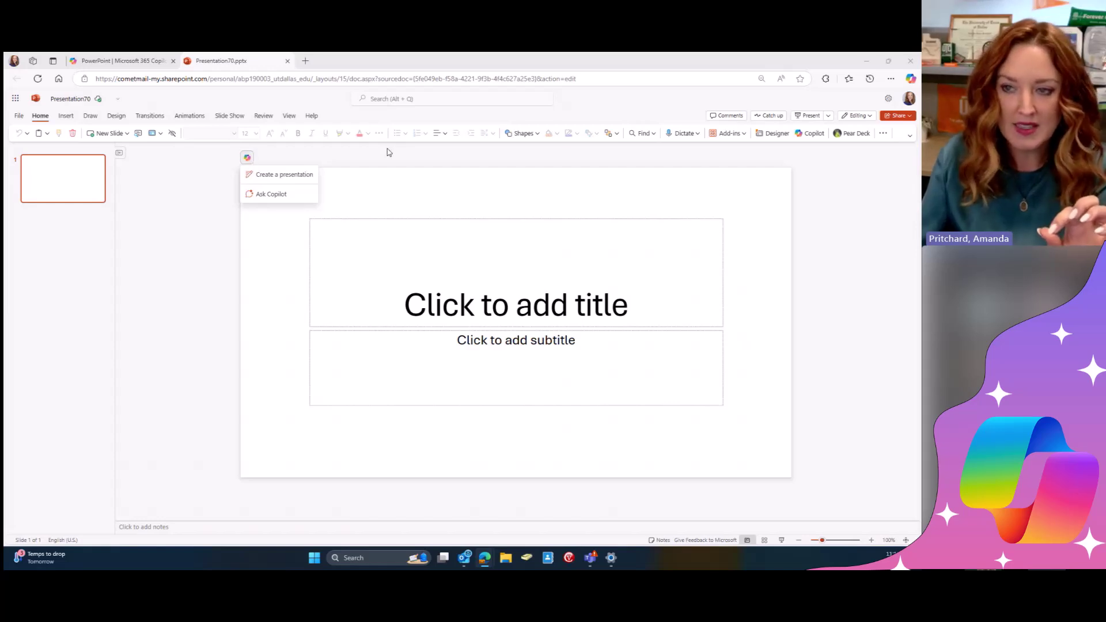
click(890, 79)
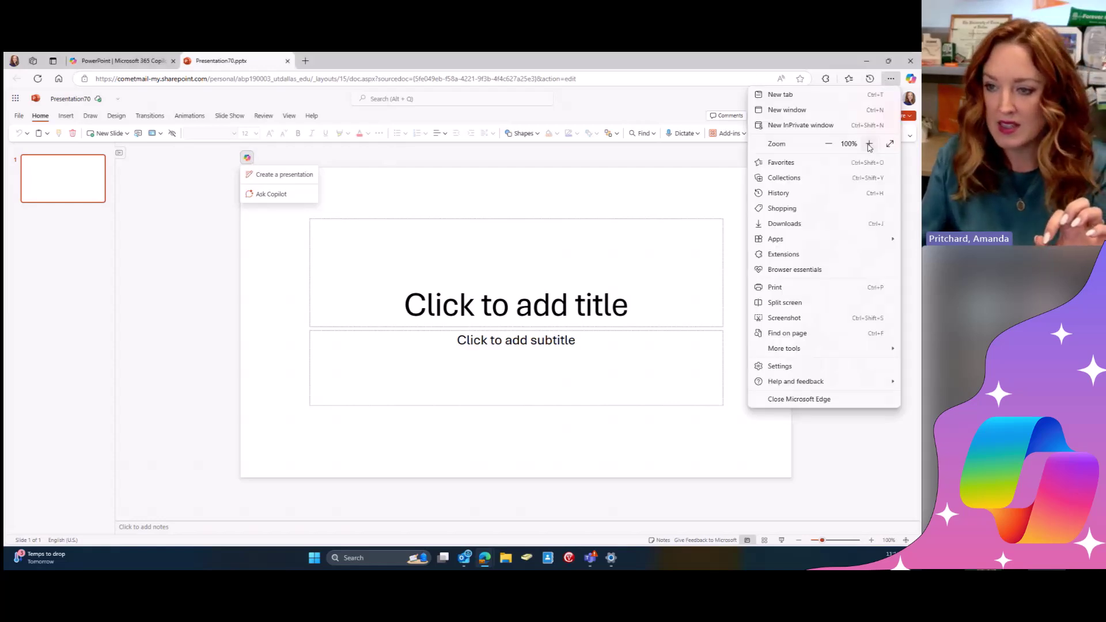
click(869, 144)
click(869, 144)
click(681, 190)
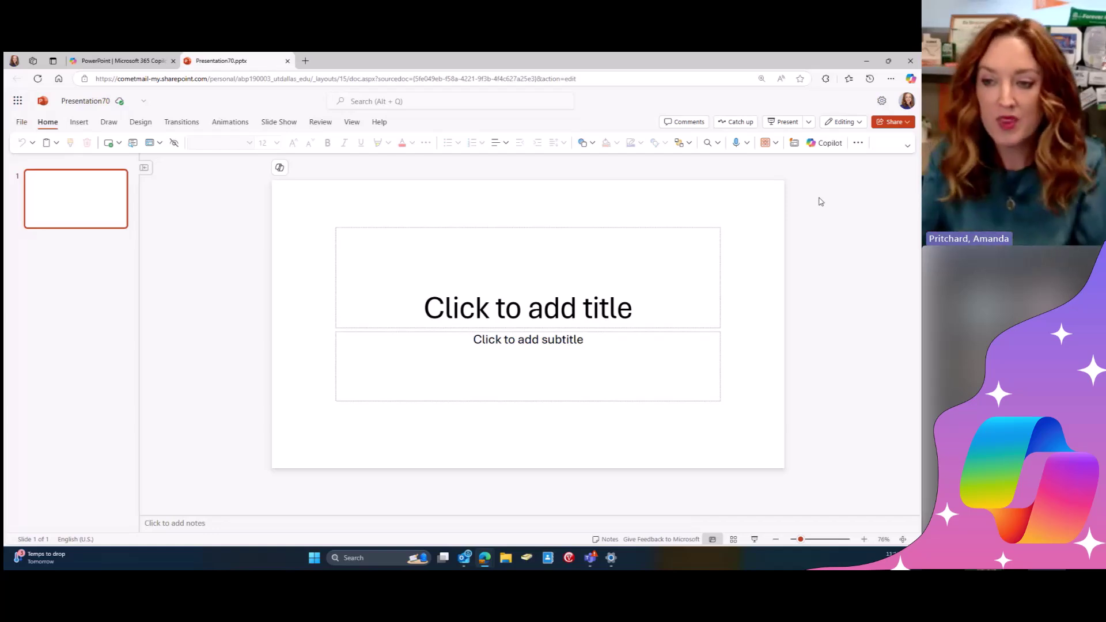
Step: Start a Copilot presentation and enter the prompt "create a detailed 20 minute presentation about campus safety."
click(277, 173)
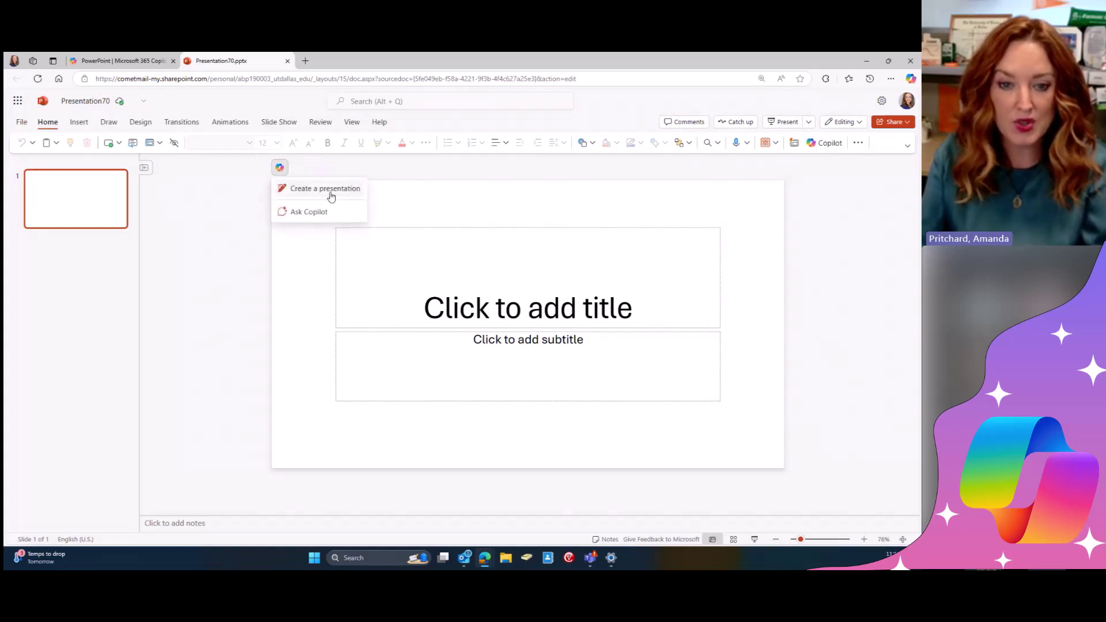
click(332, 195)
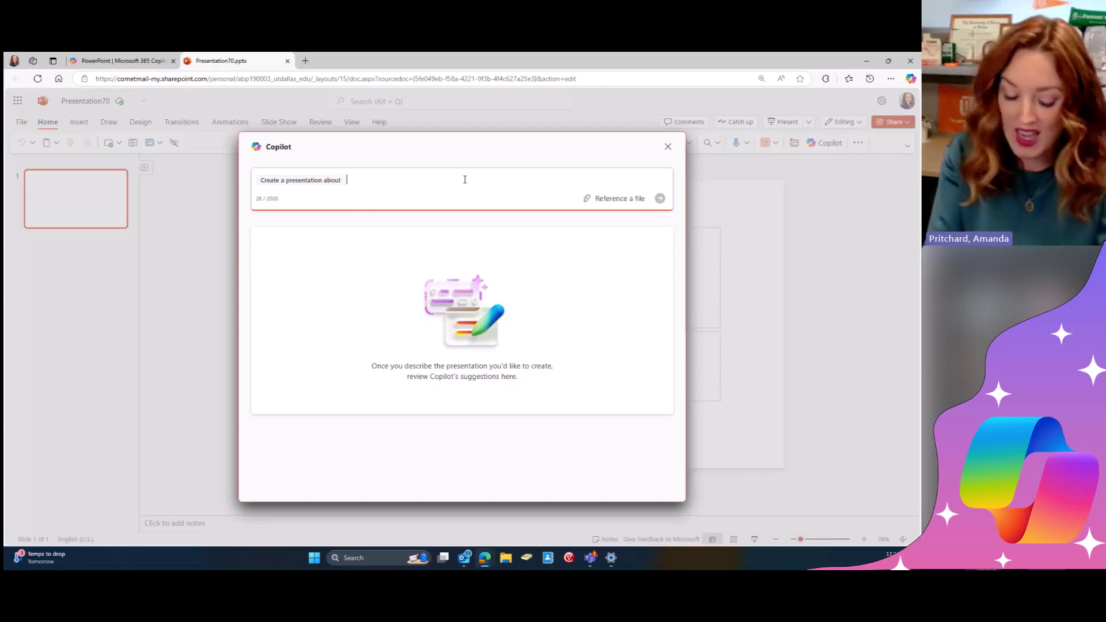
text(create)
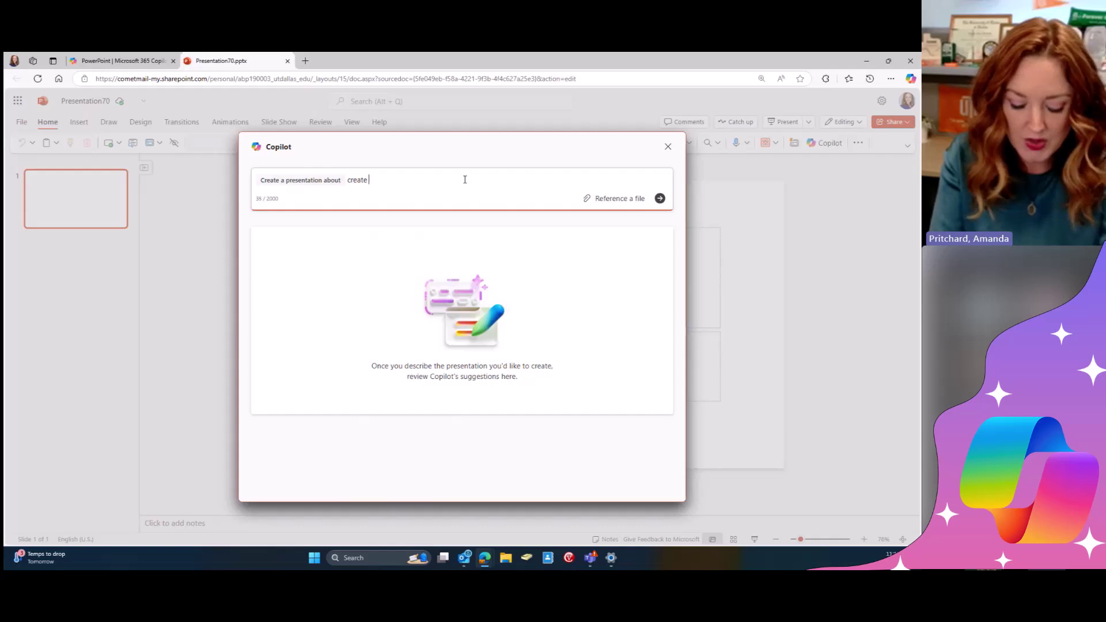
text( a dea)
text(til)
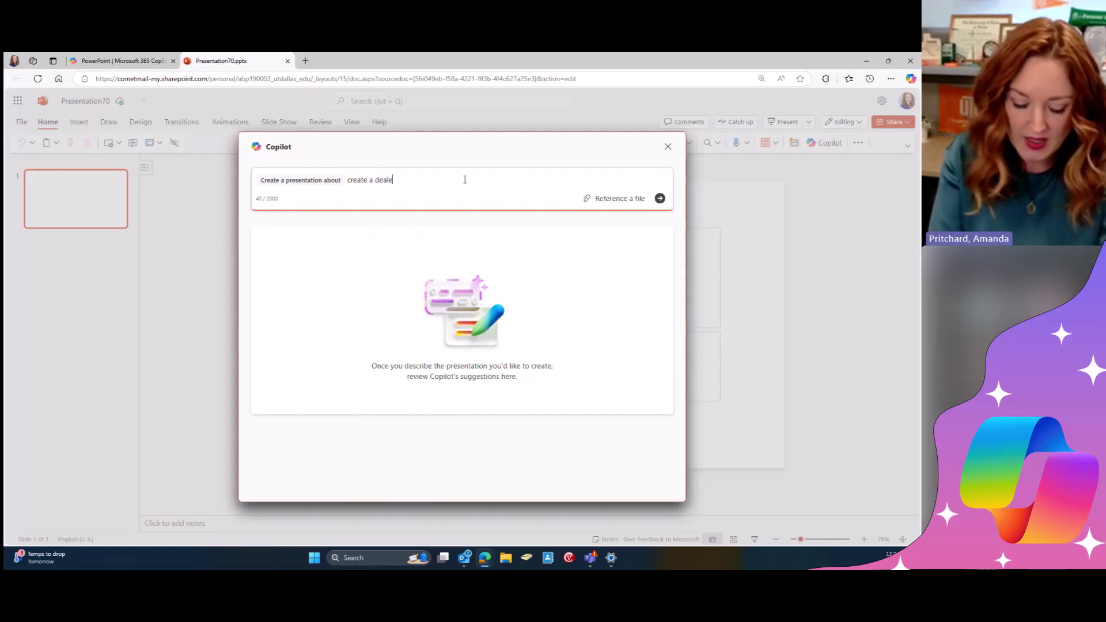
key(BackSpace)
key(BackSpace)
key(BackSpace)
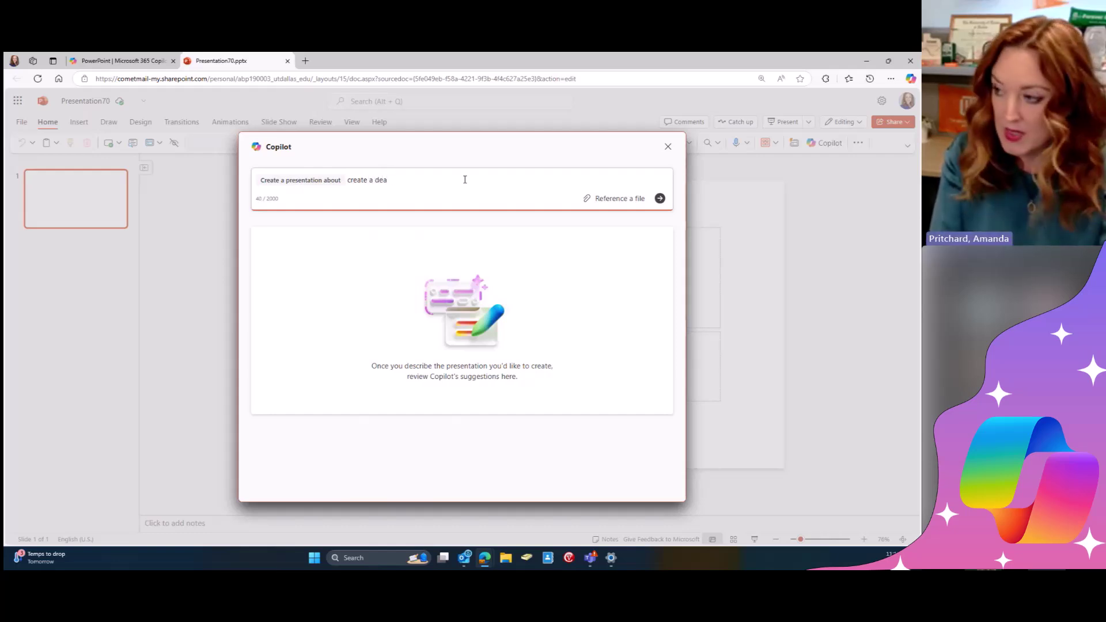
key(BackSpace)
text(tailed 20 minute pres)
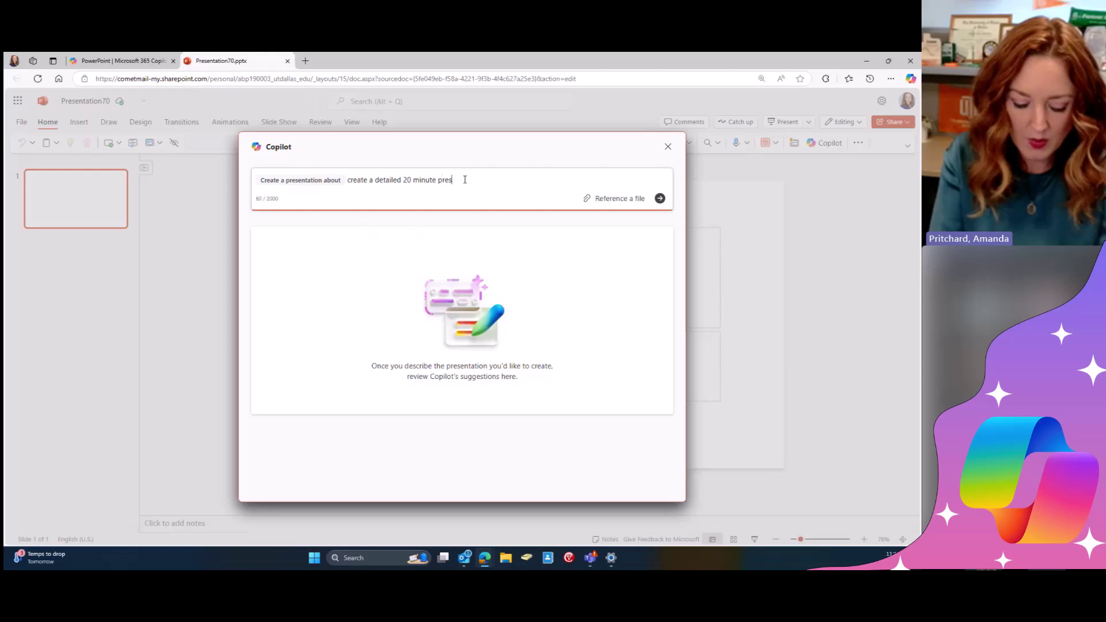
text(entation about campus safety.)
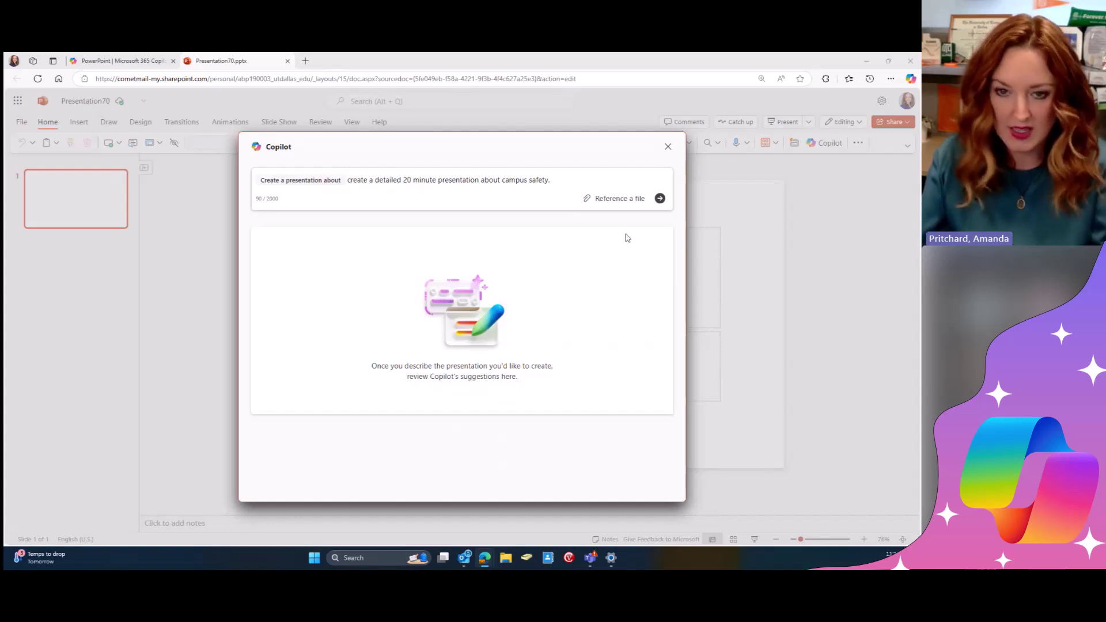
click(579, 180)
text(https://www.utdallas.edu/safety/)
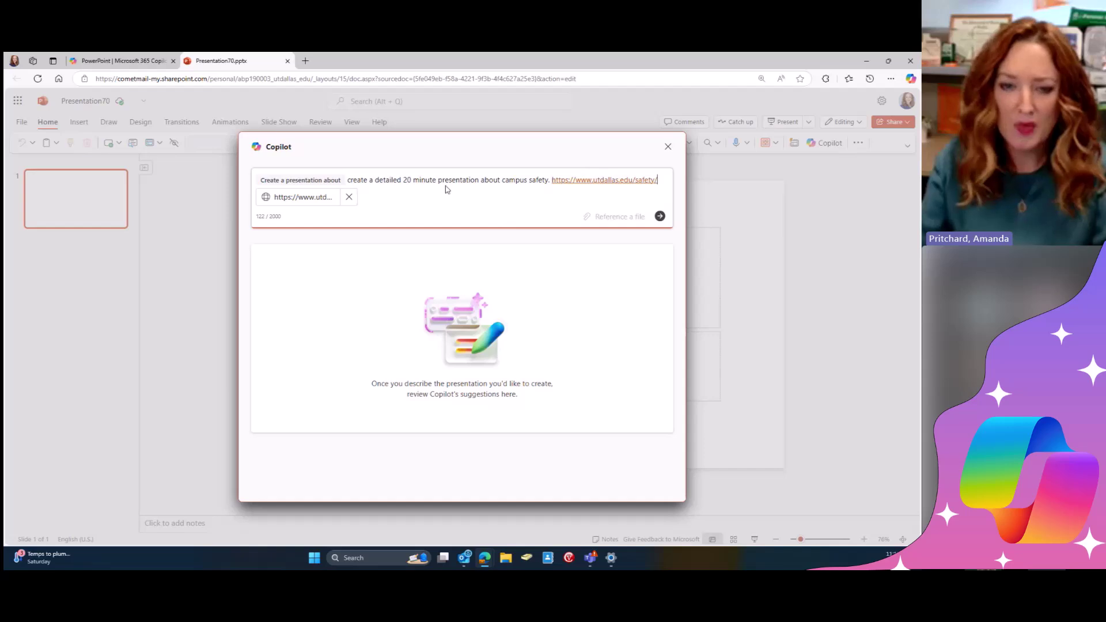
click(659, 216)
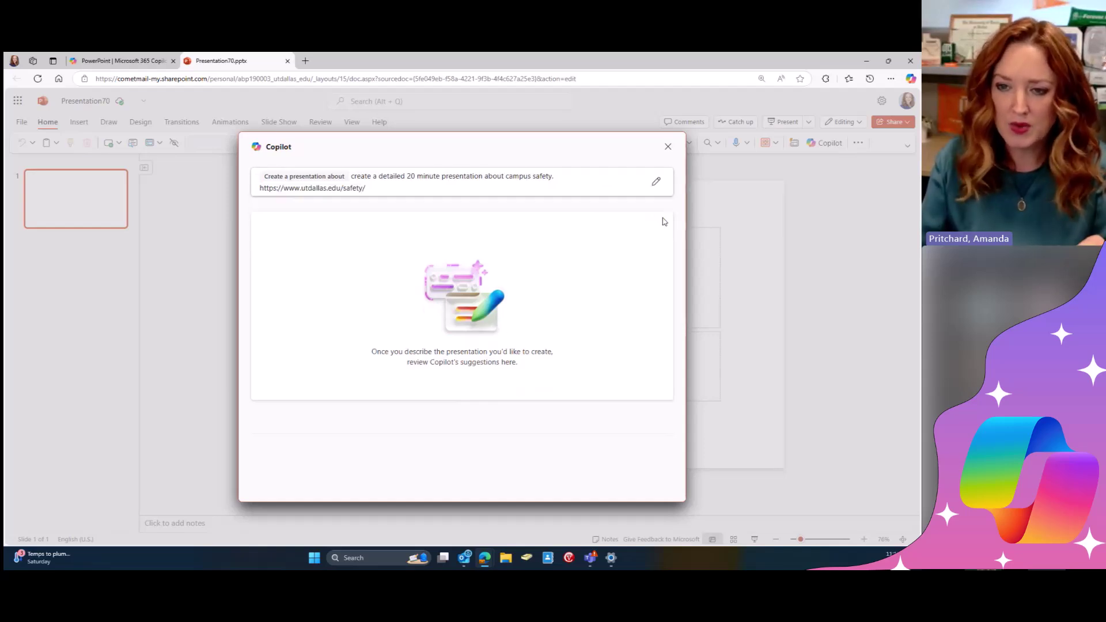
Step: Generate the presentation outline from the campus safety prompt without the website link
click(655, 181)
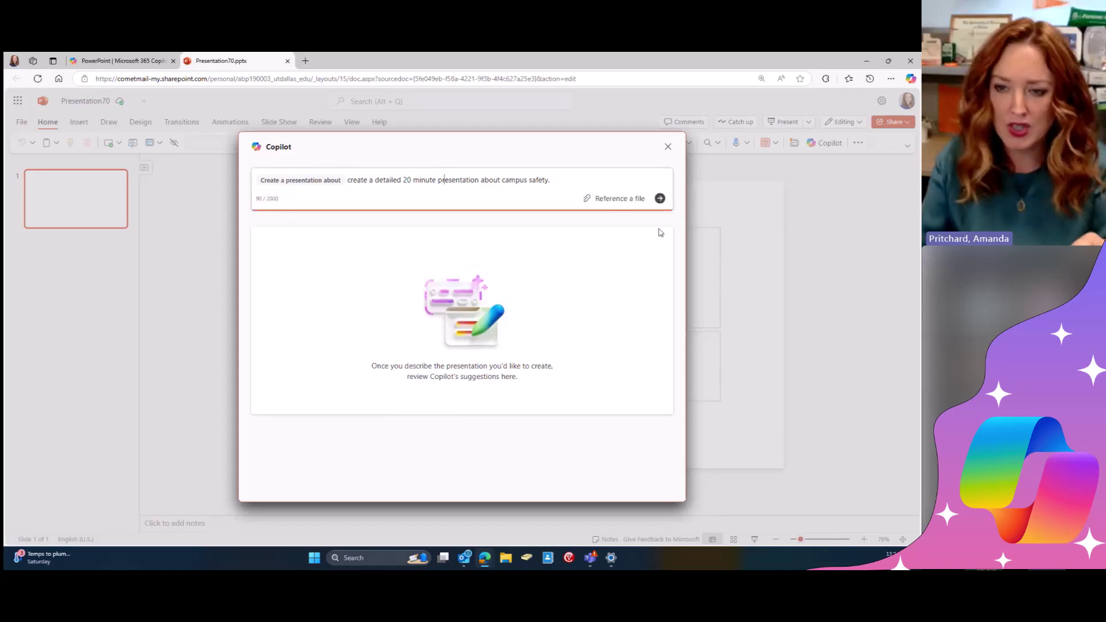
key(Return)
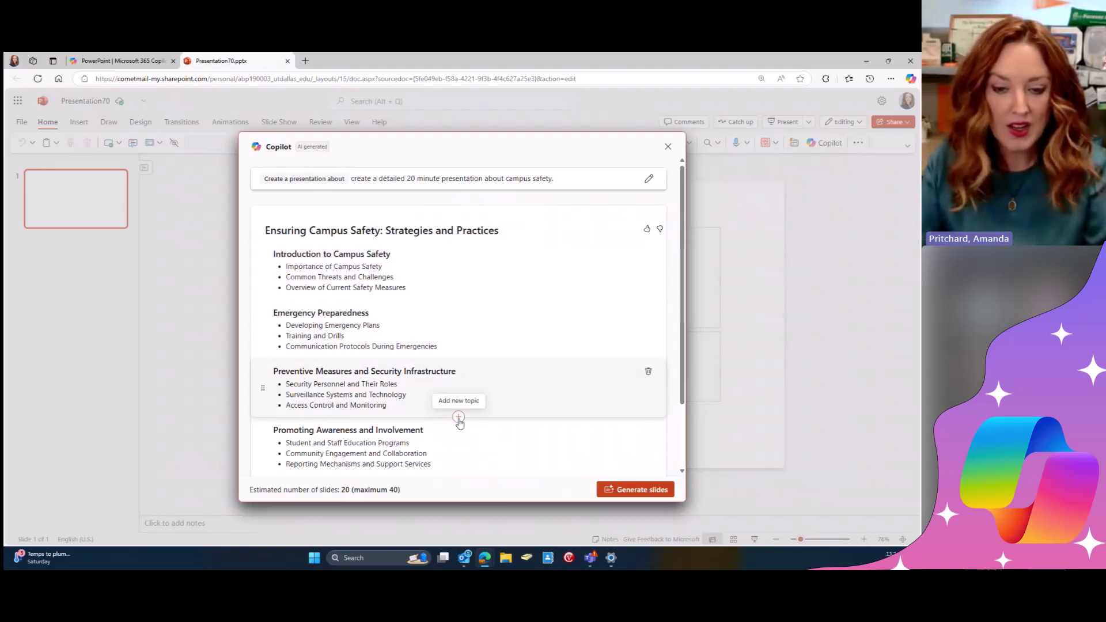
click(458, 415)
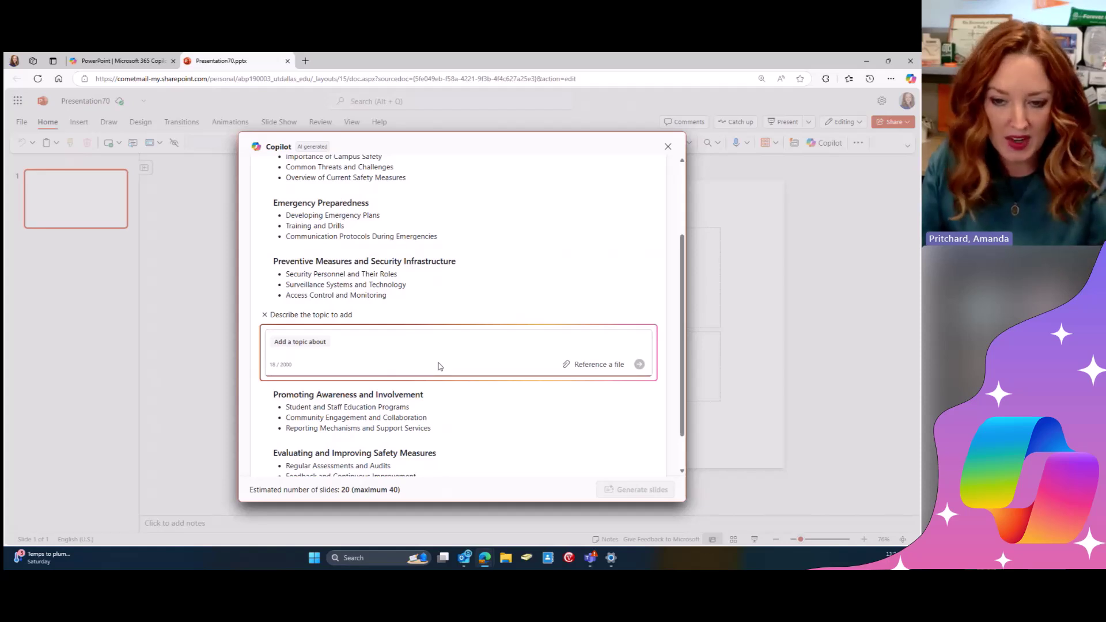
scroll(440, 366, down, 2)
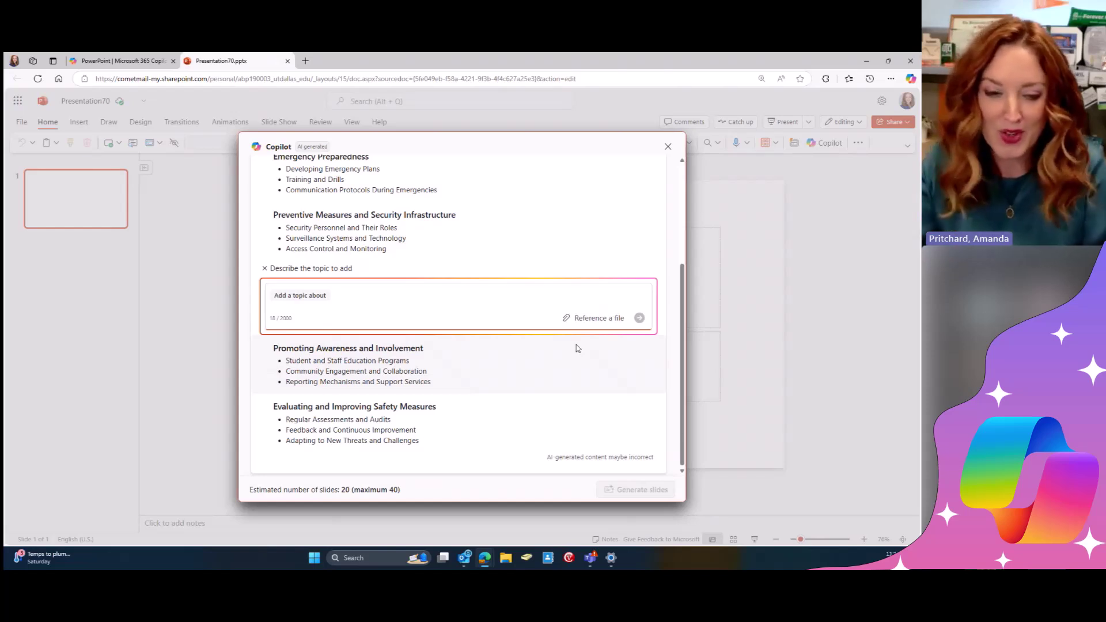
click(265, 269)
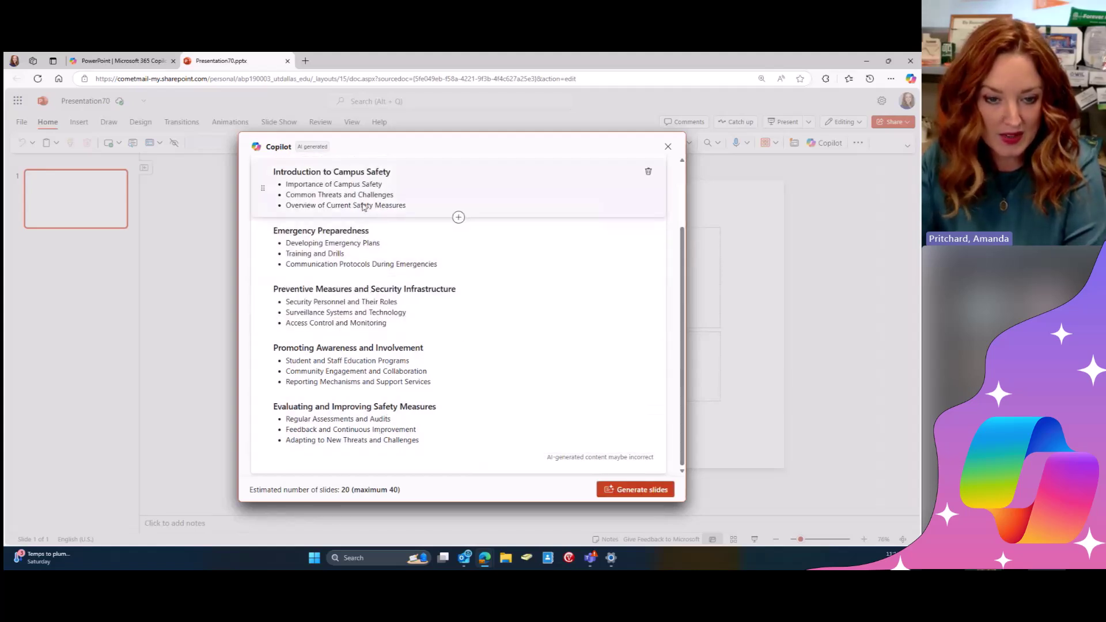
Step: Extend the Copilot prompt with "add speaker notes so that I can talk to students on each topic." and regenerate the outline
scroll(380, 260, up, 3)
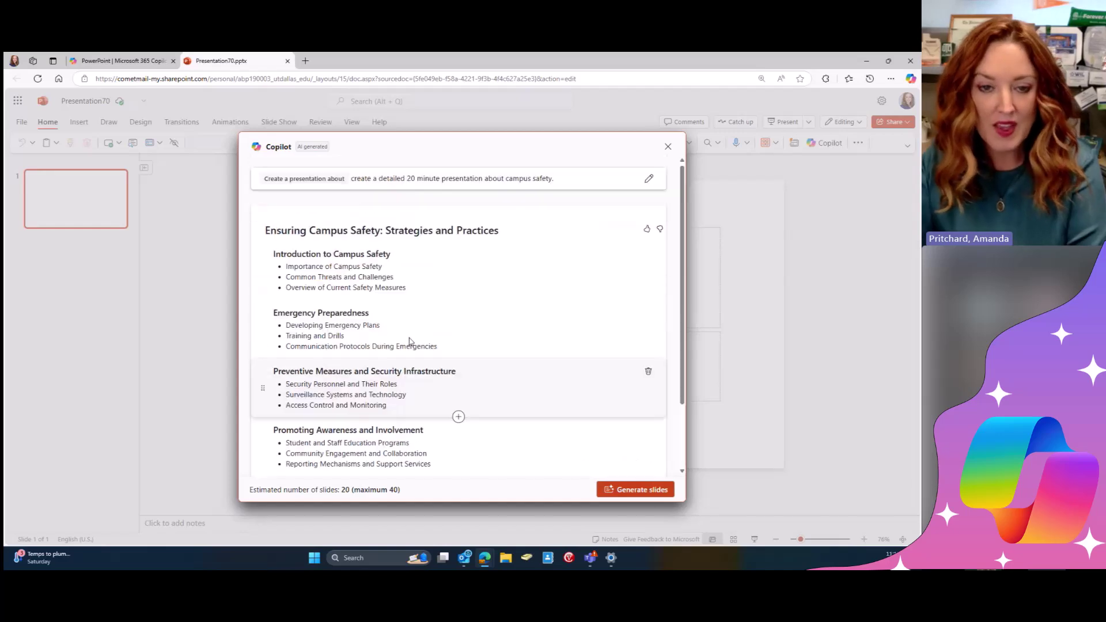
click(652, 180)
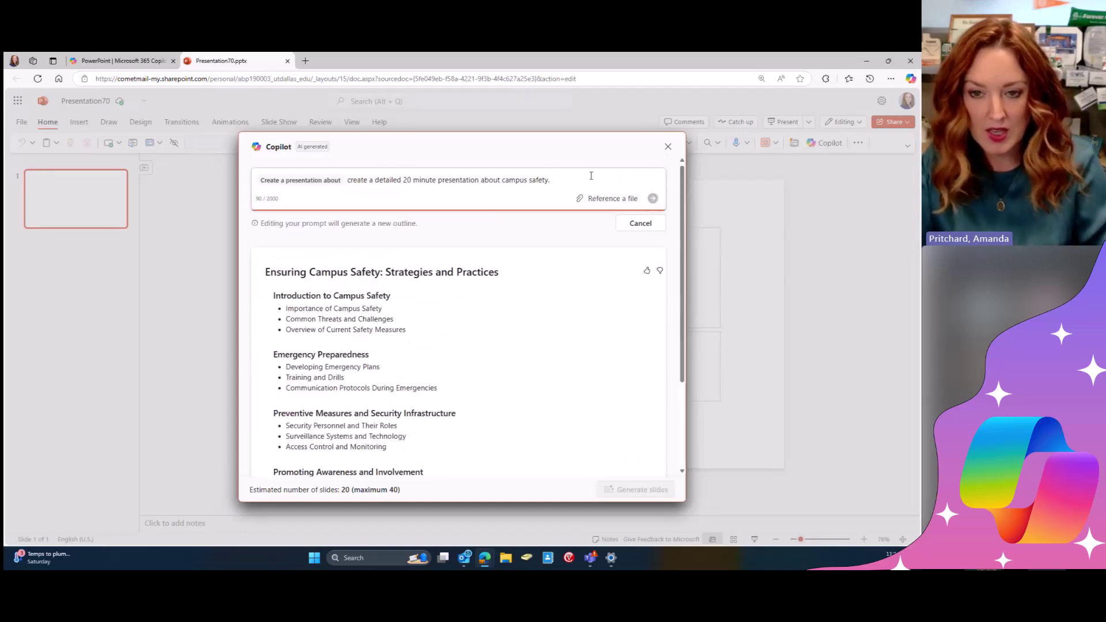
text(https://www.utdallas.edu/safety/)
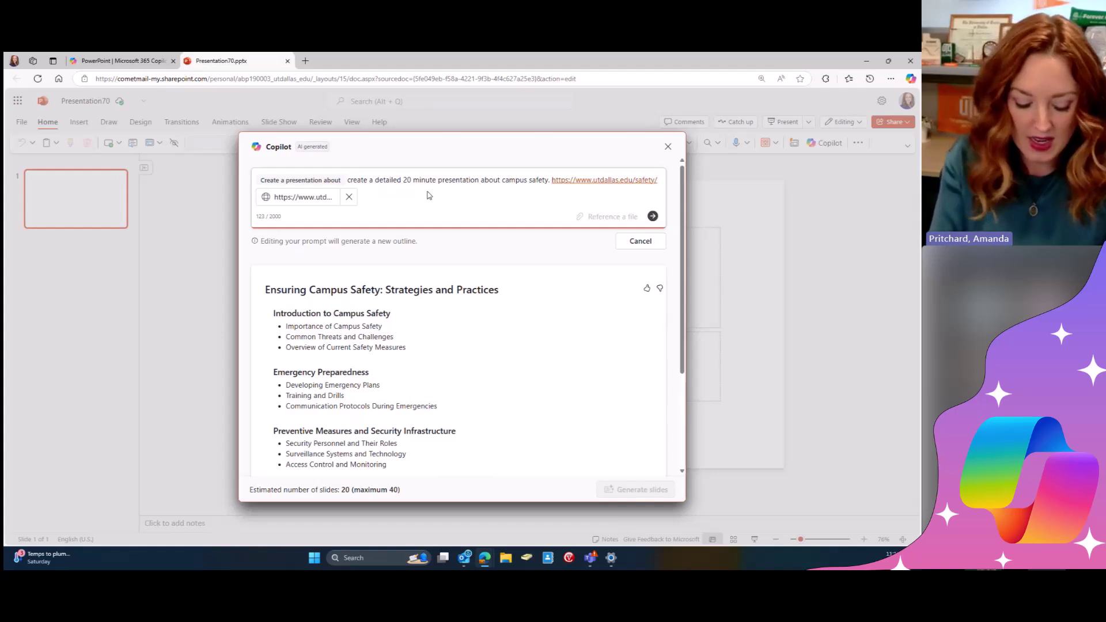
text(add speake)
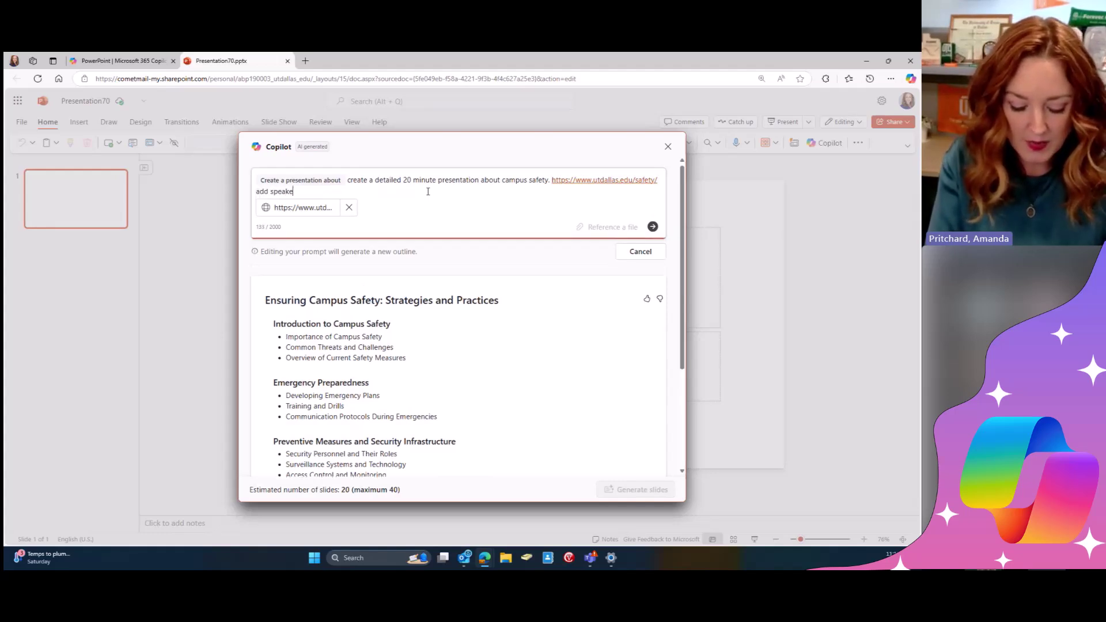
text(r notes so th)
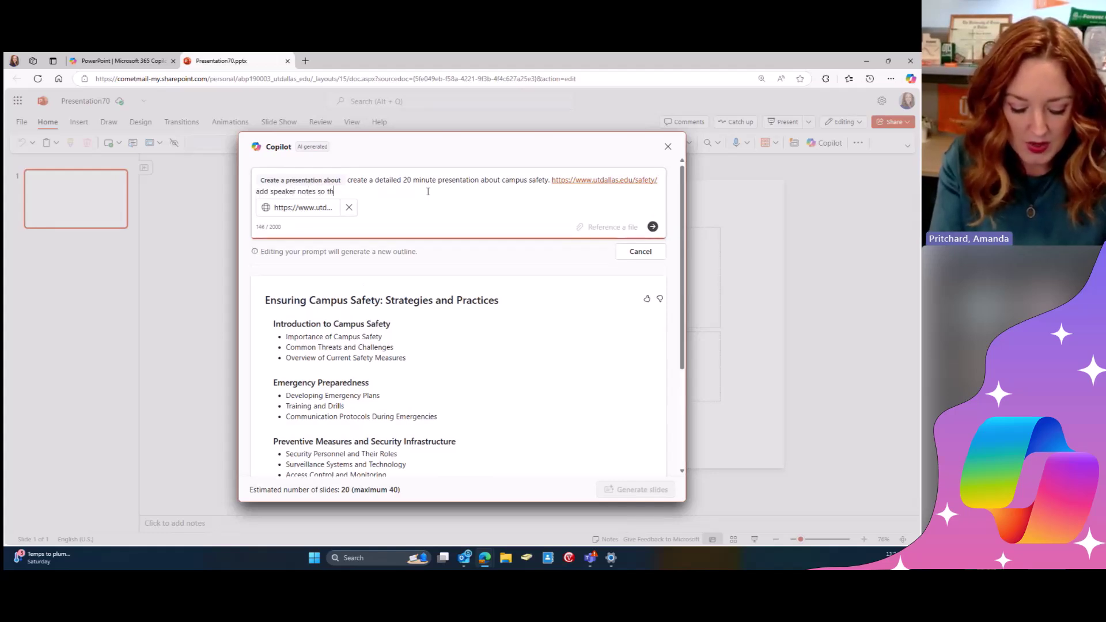
text(at I can tal)
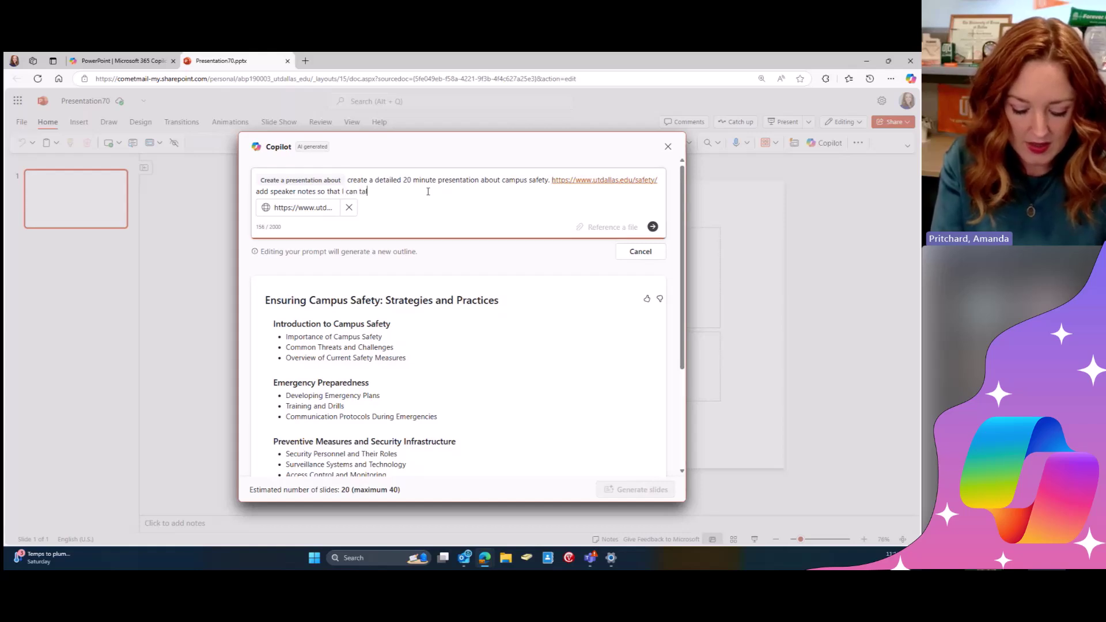
text(k to s)
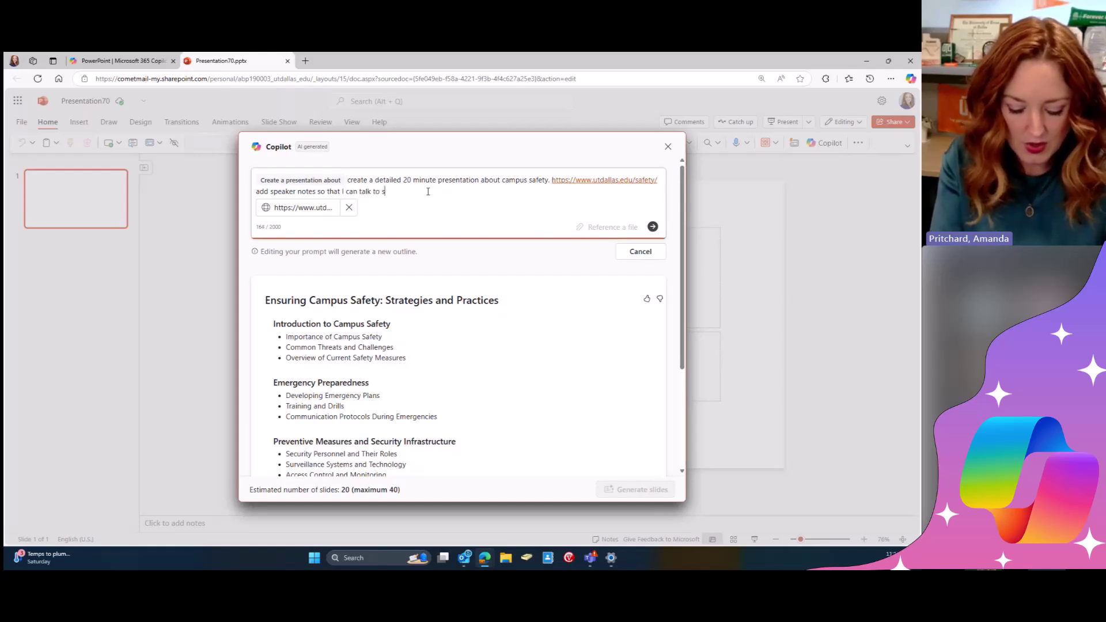
text(tudents on )
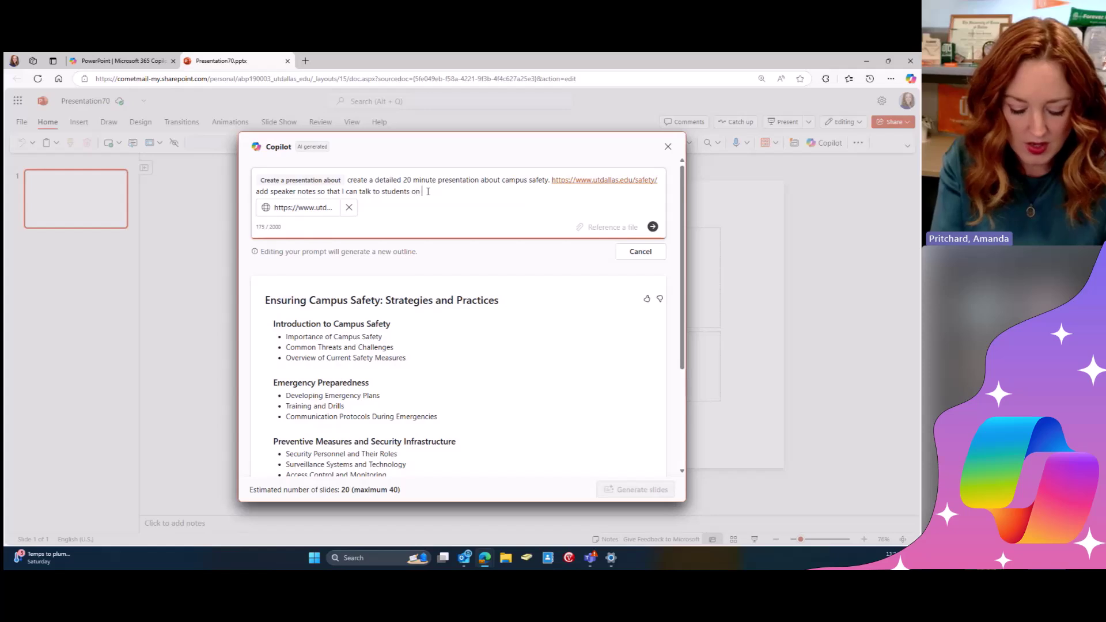
text(each topic.)
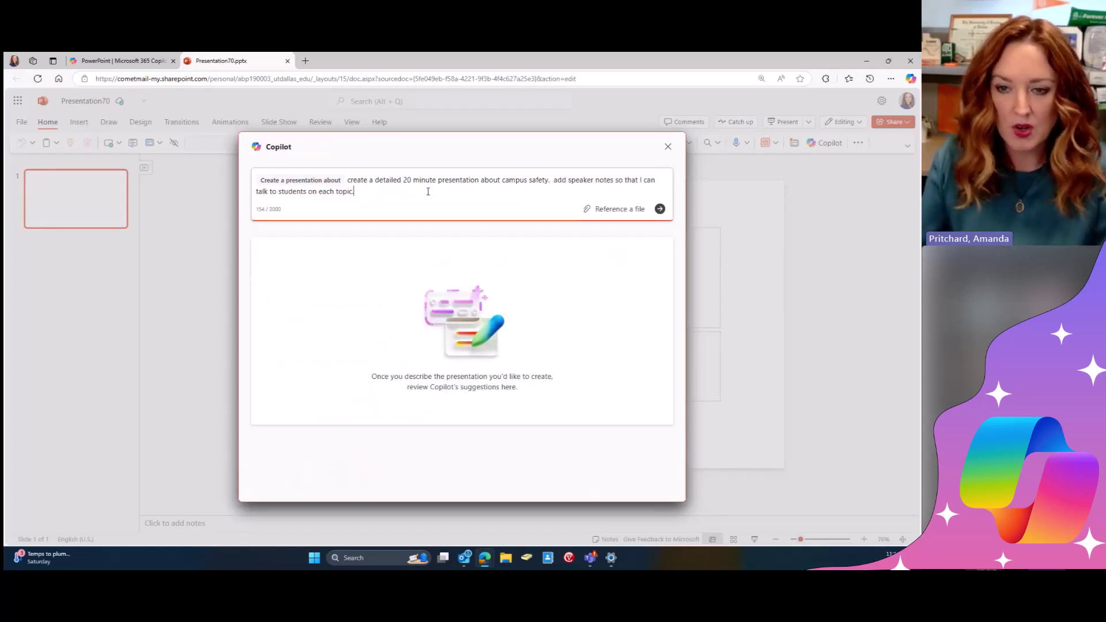
click(659, 209)
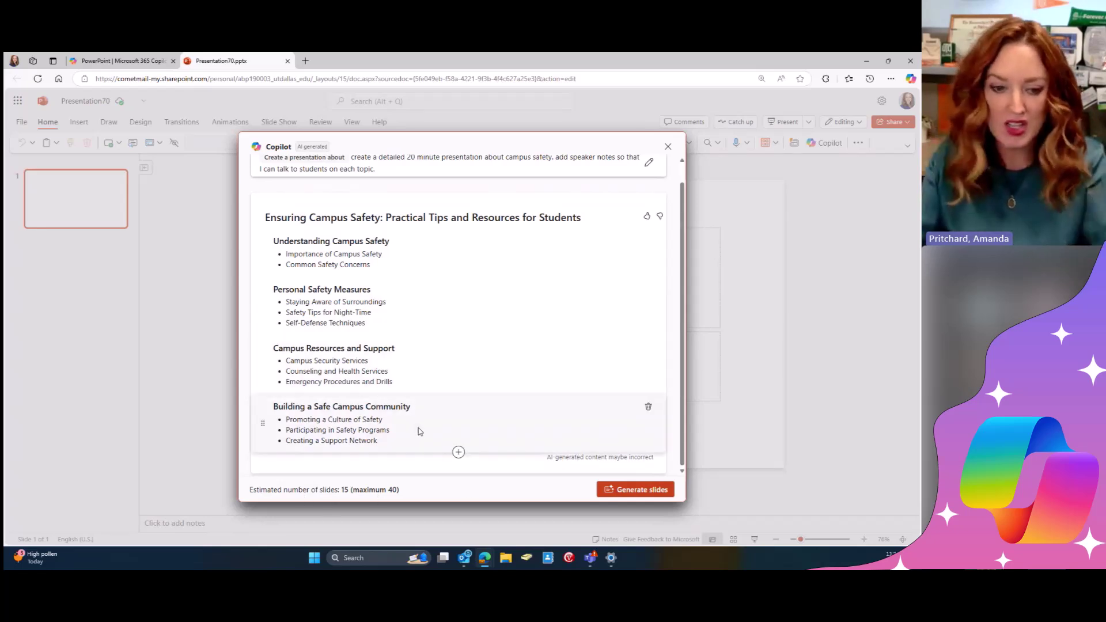
Step: Move the "Building a Safe Campus Community" topic directly below "Understanding Campus Safety" and generate the slides
drag(263, 423, 263, 307)
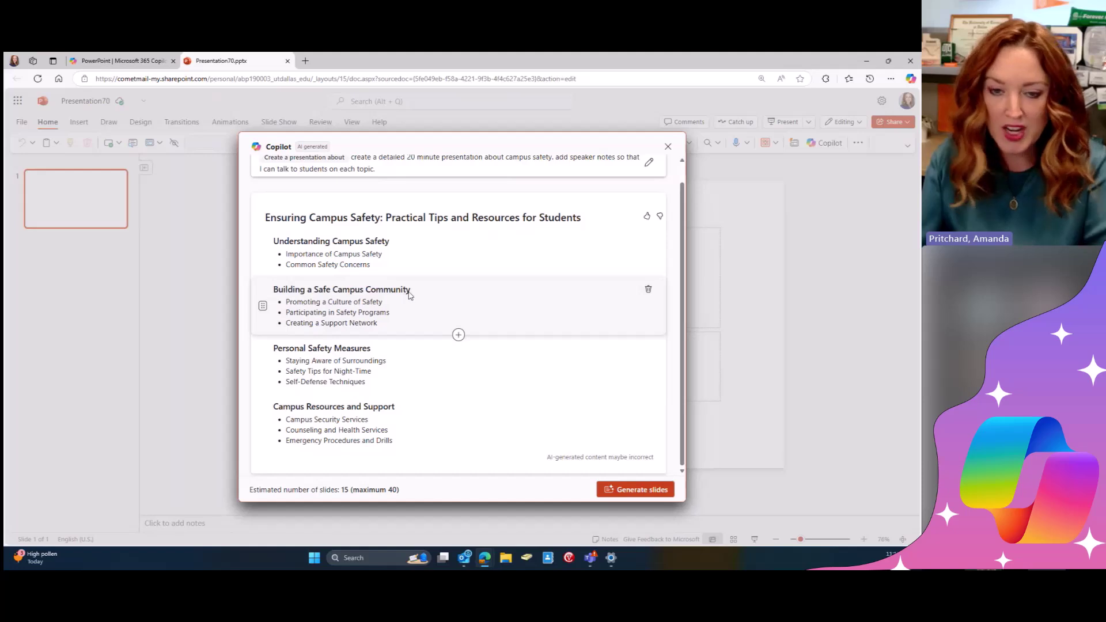
click(616, 496)
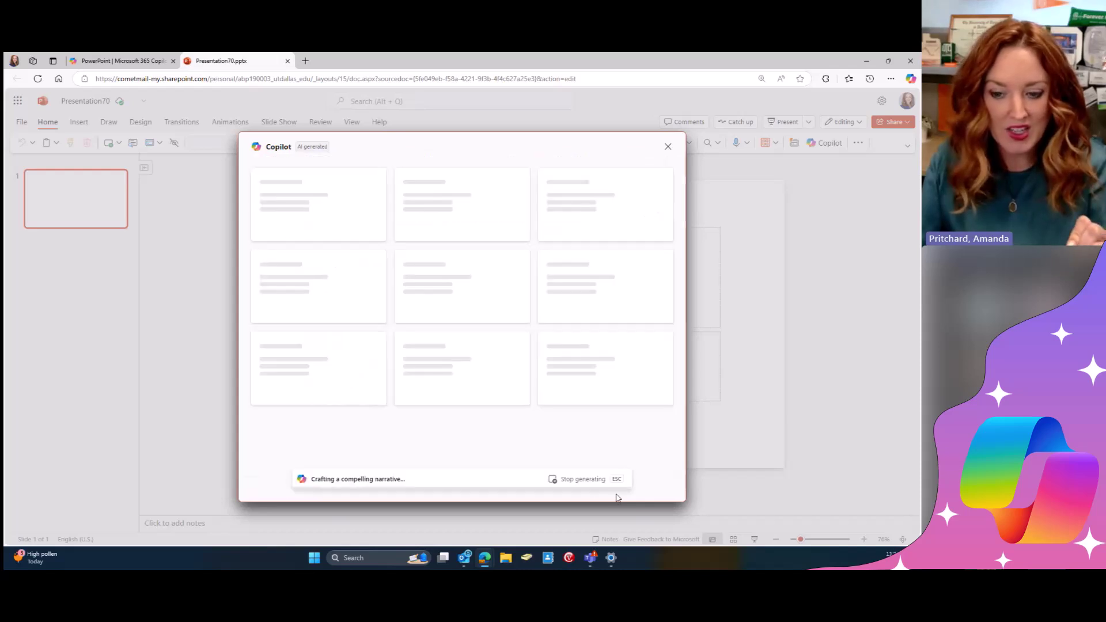
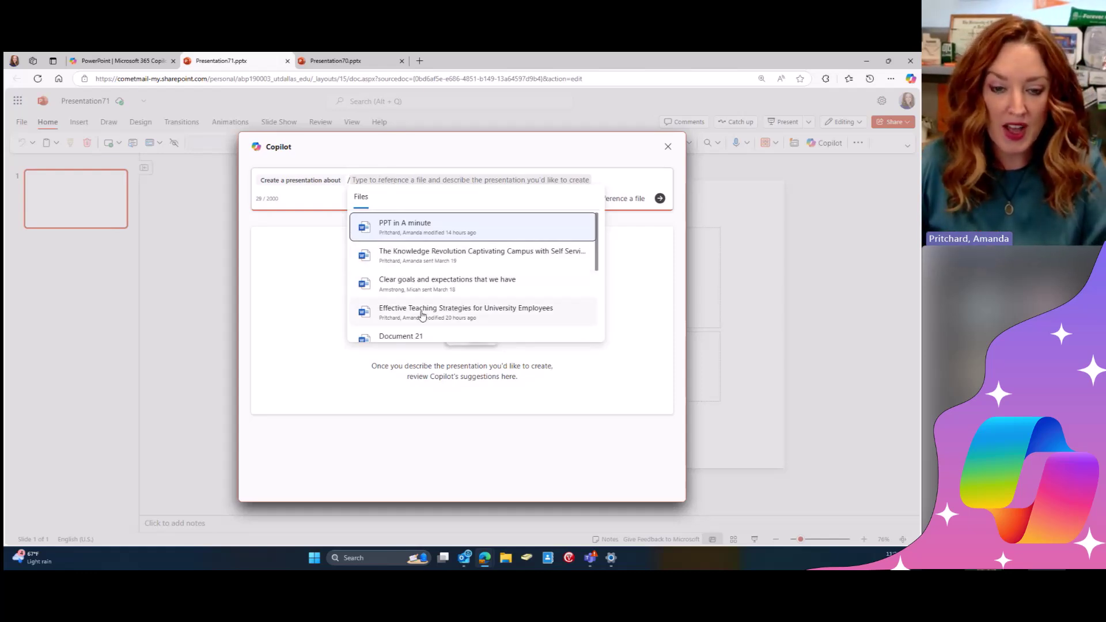
Step: Reference the Word file "PPT in A minute" as the source in the Copilot presentation prompt
scroll(433, 272, down, 1)
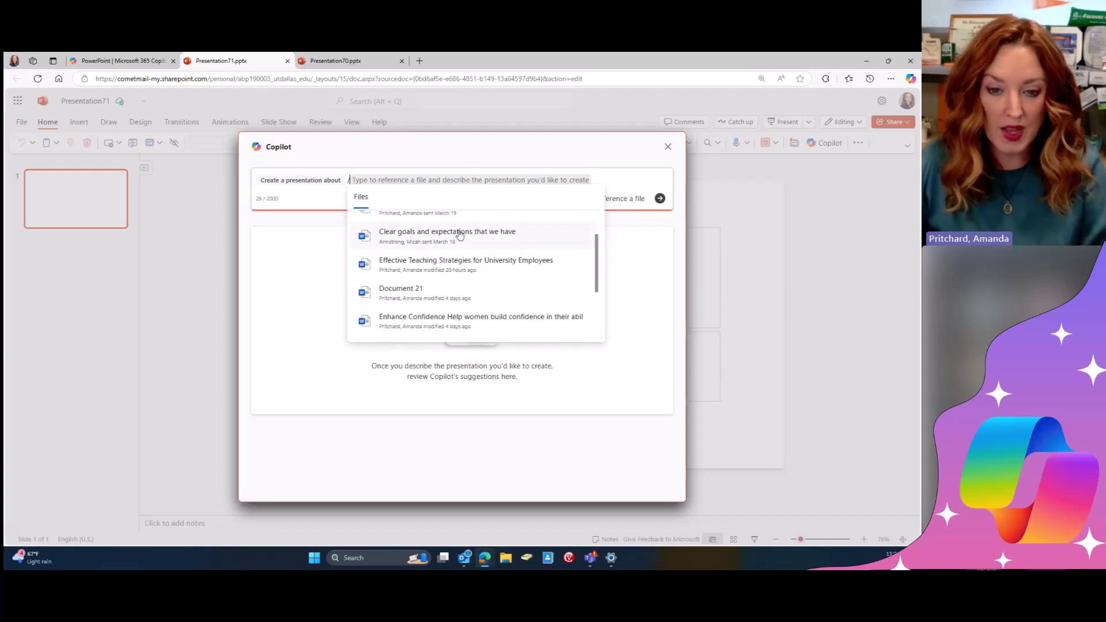
scroll(465, 308, up, 2)
scroll(464, 310, down, 3)
scroll(462, 311, down, 1)
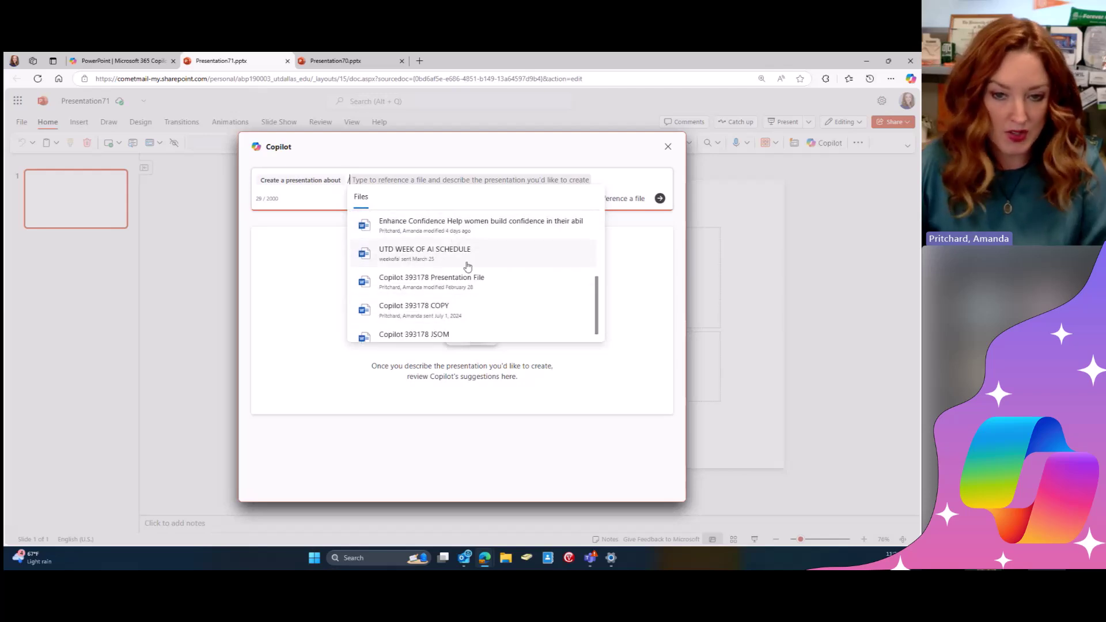
scroll(506, 284, up, 3)
scroll(464, 248, up, 1)
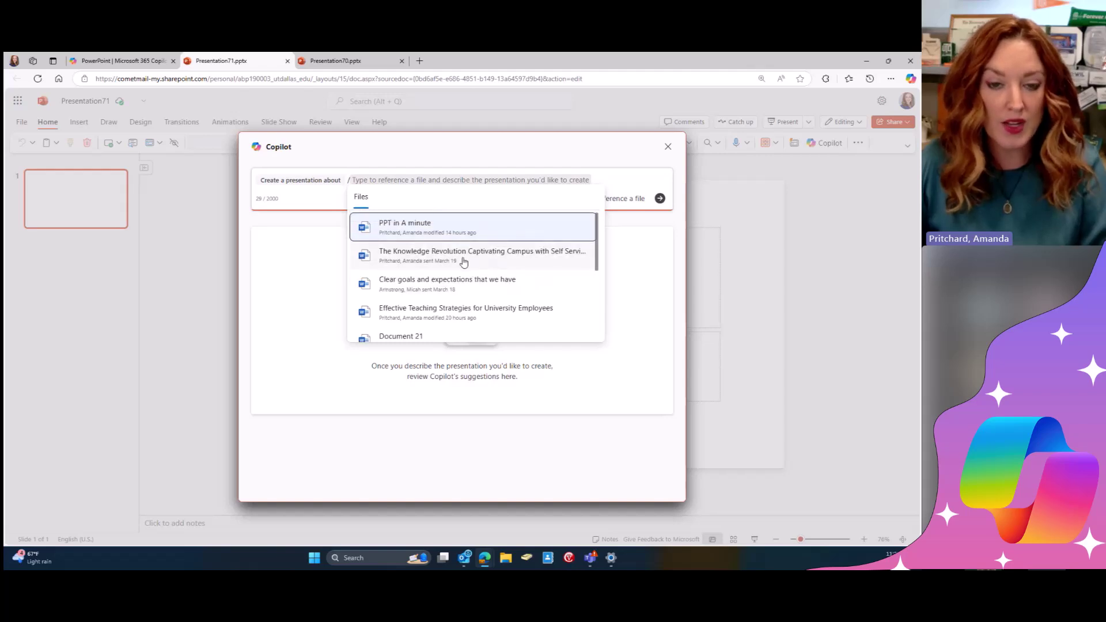
click(410, 232)
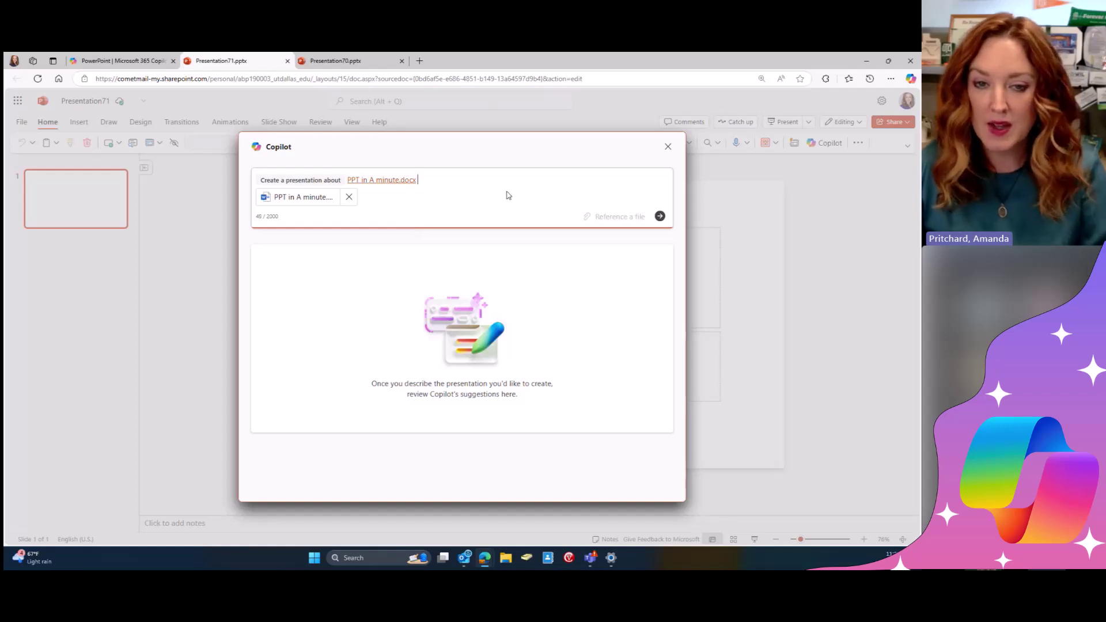
Step: Extend the prompt with "include speaker notes on the benefits of a M365 license for staff at a college"
text(include speaker notes on the benefits on )
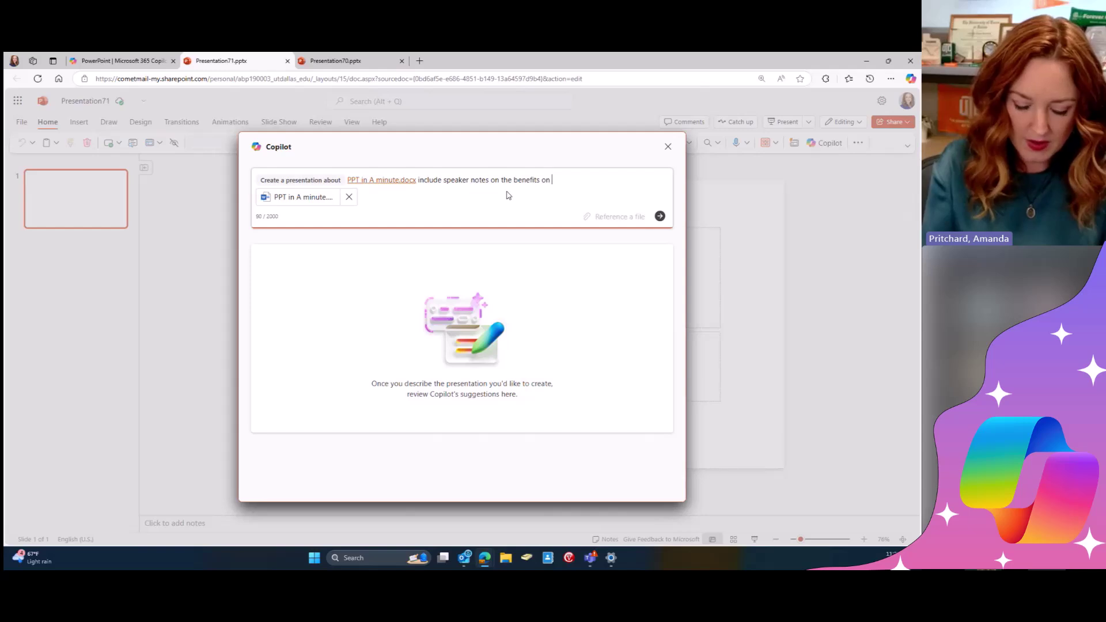
text( a M365)
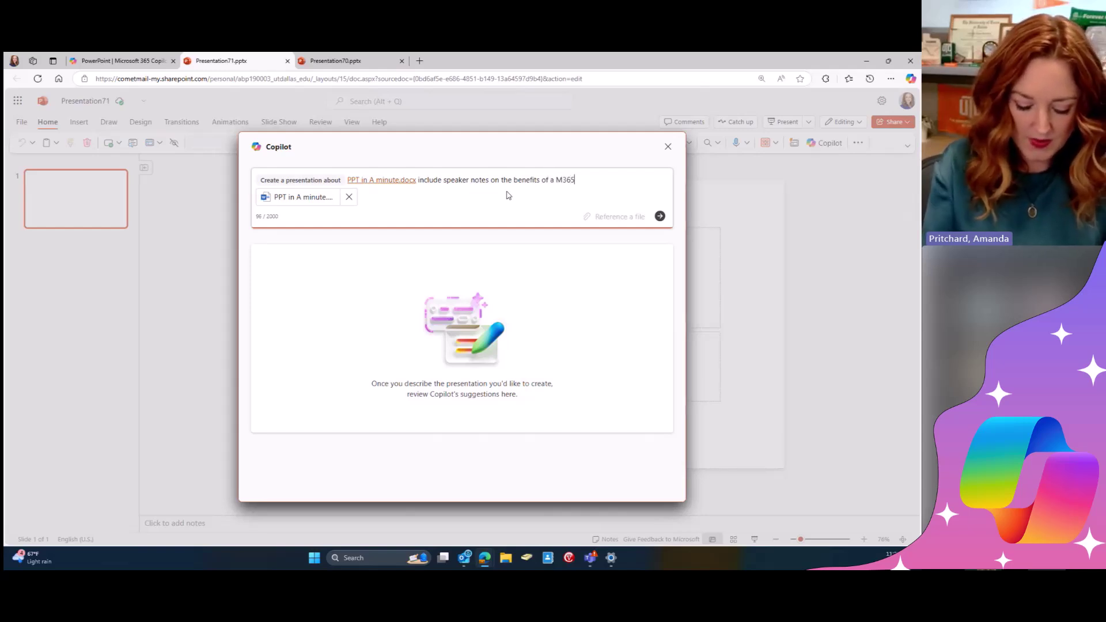
text( license for sta)
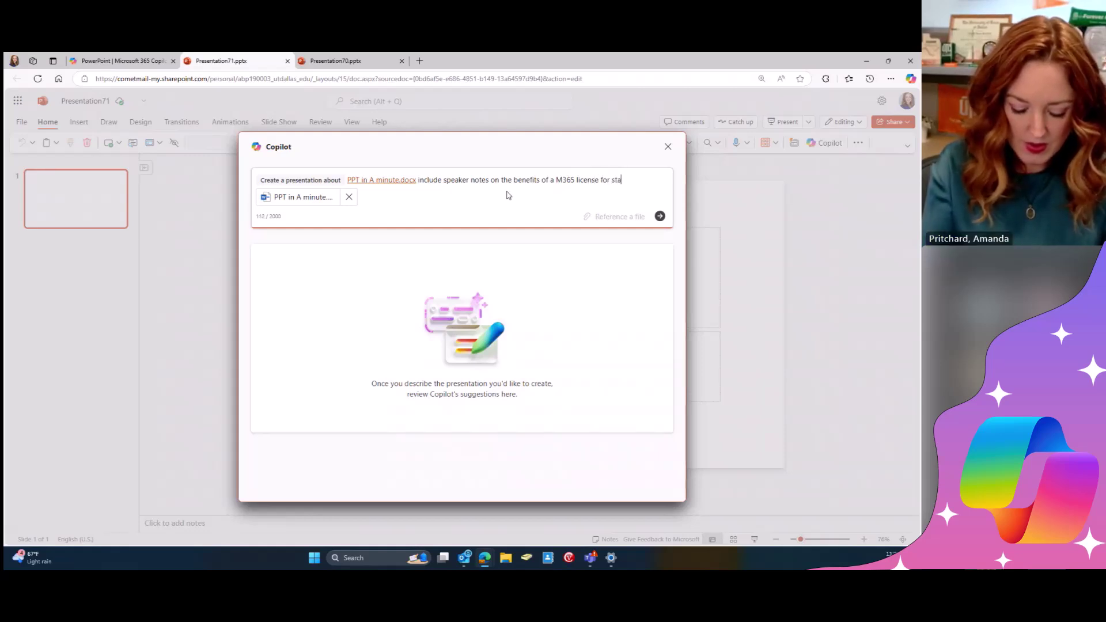
text(ff at a college)
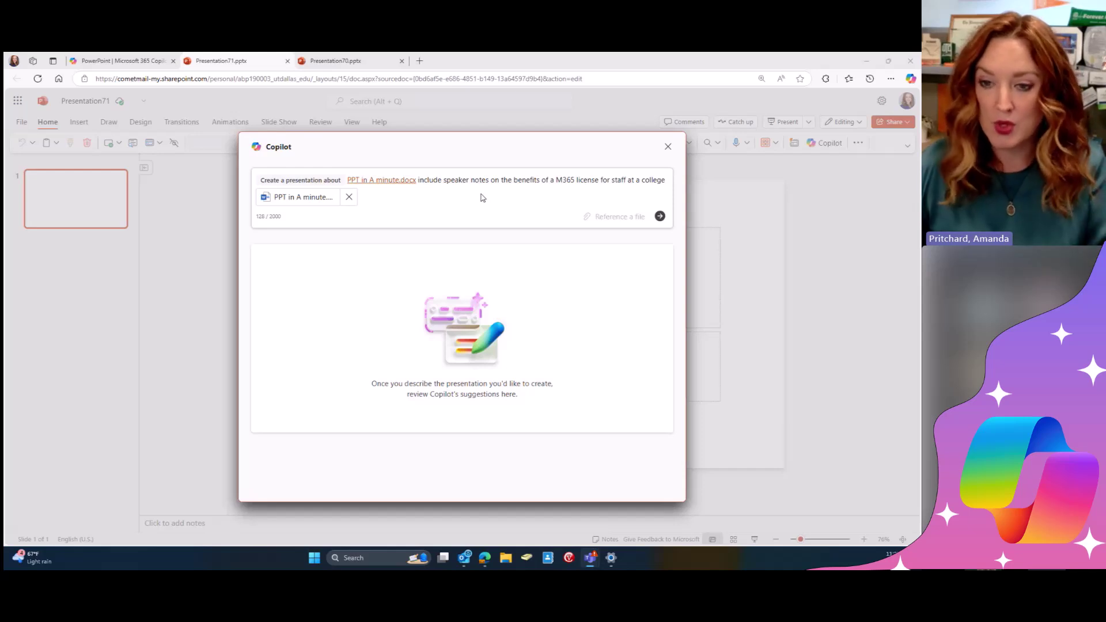
Step: Add "I want images included of powerpoint in the colors of pink and purple." to the prompt and generate the outline
click(667, 179)
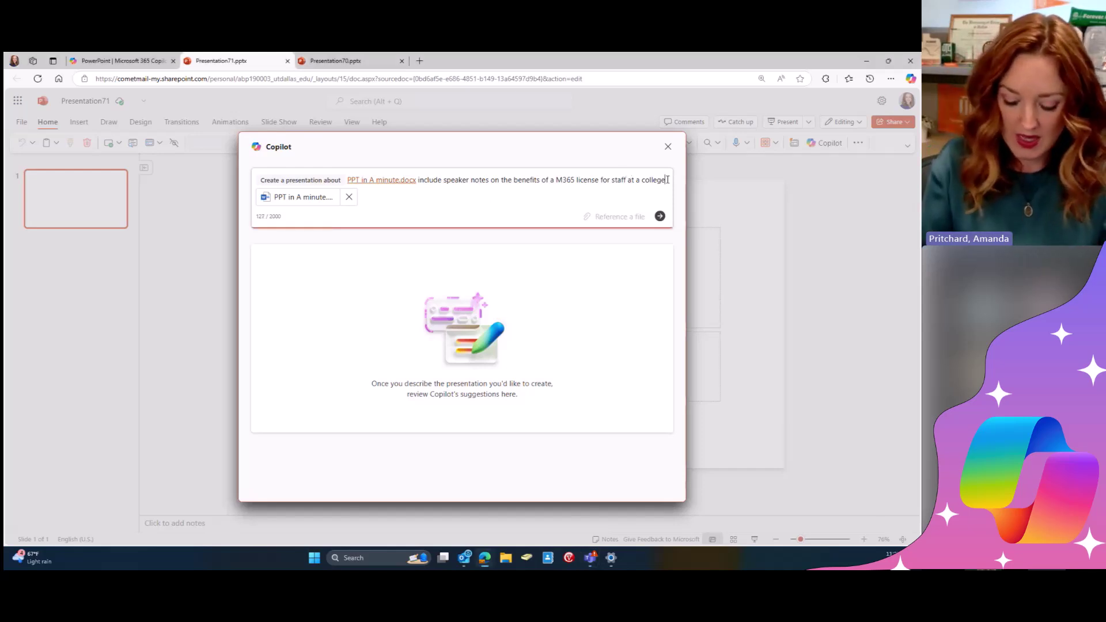
key(shift+Return)
text(I want images )
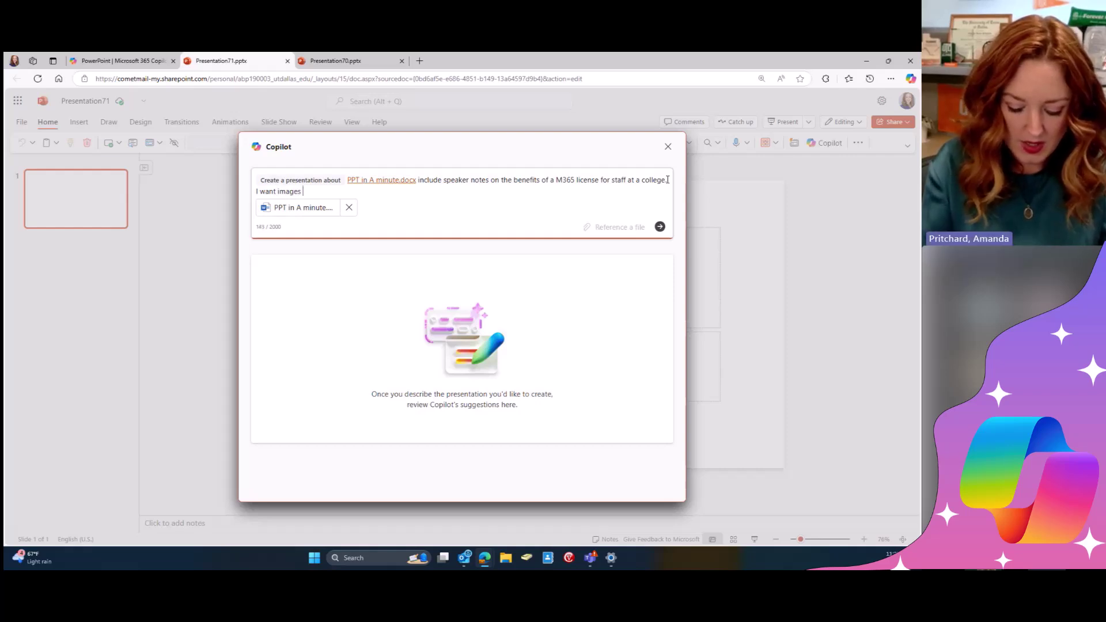
text(included w)
key(BackSpace)
text(of)
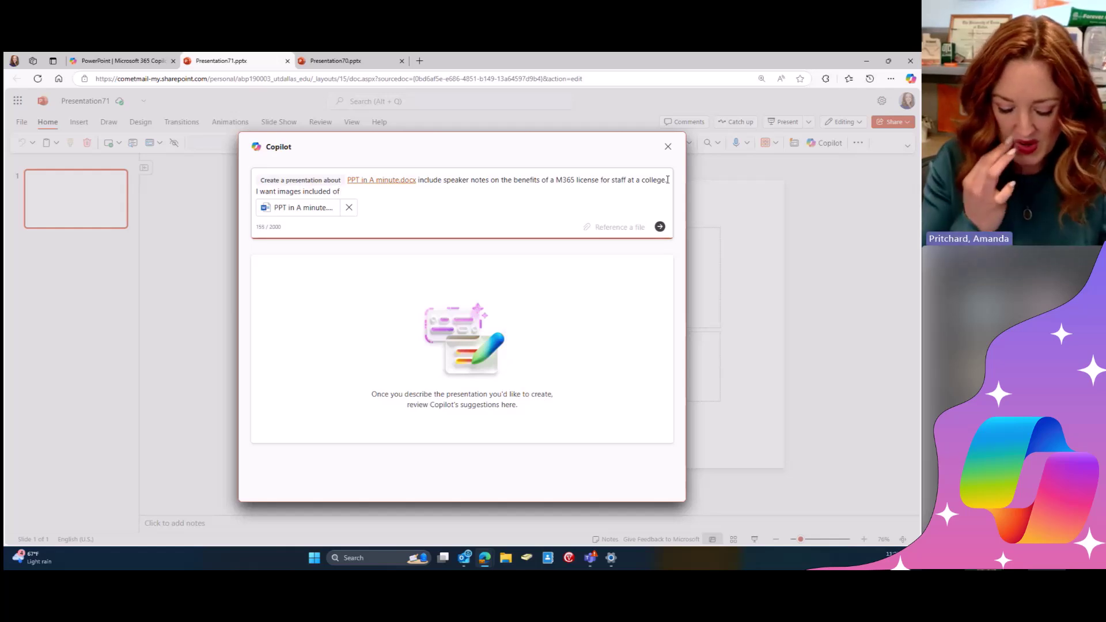
text( powerpoint in the colors of pink and purp)
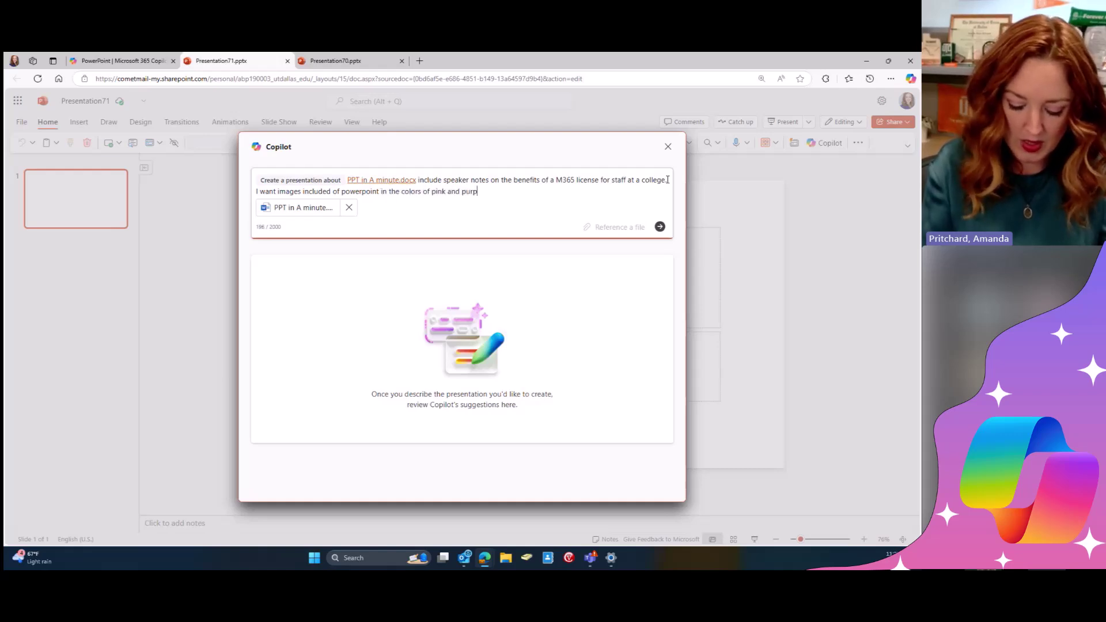
text(le.)
key(Return)
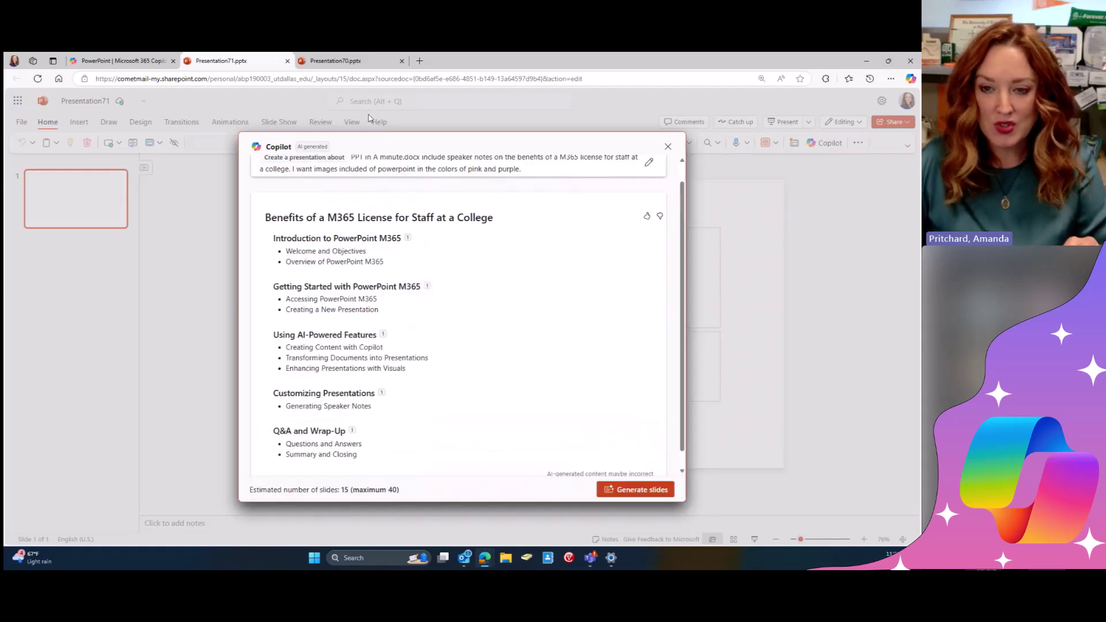
click(648, 162)
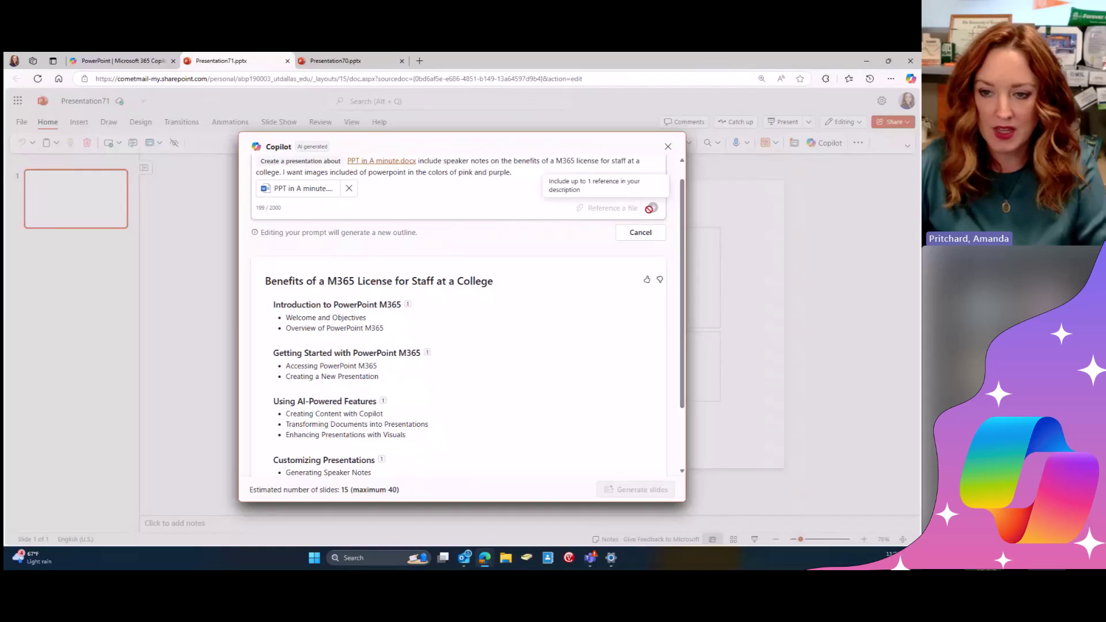
scroll(414, 301, down, 3)
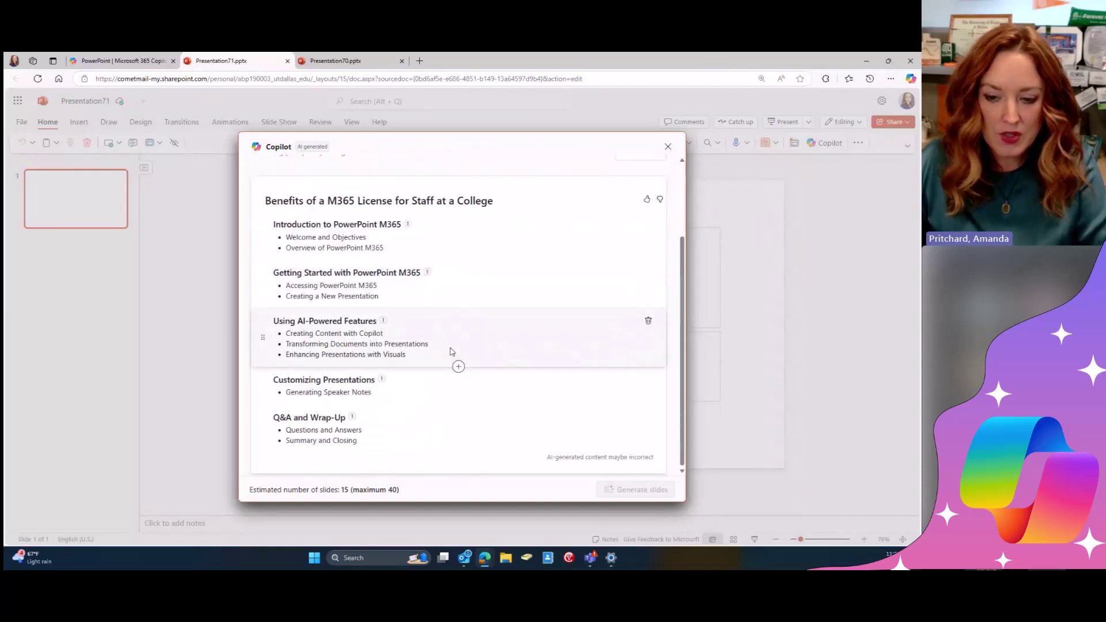
scroll(432, 322, up, 3)
click(517, 189)
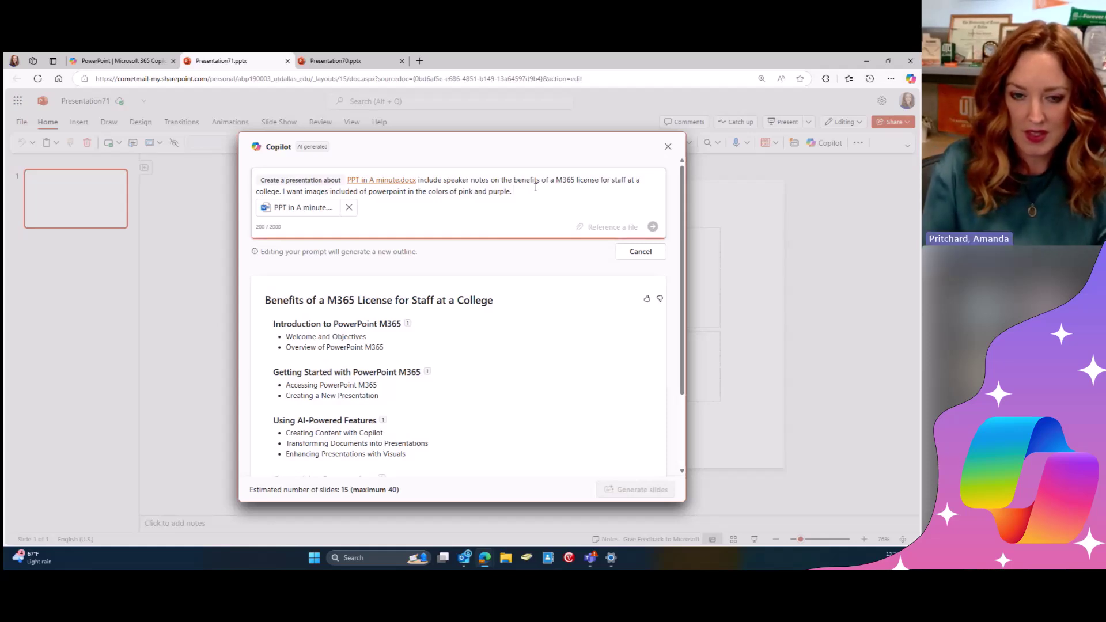
click(590, 272)
click(622, 253)
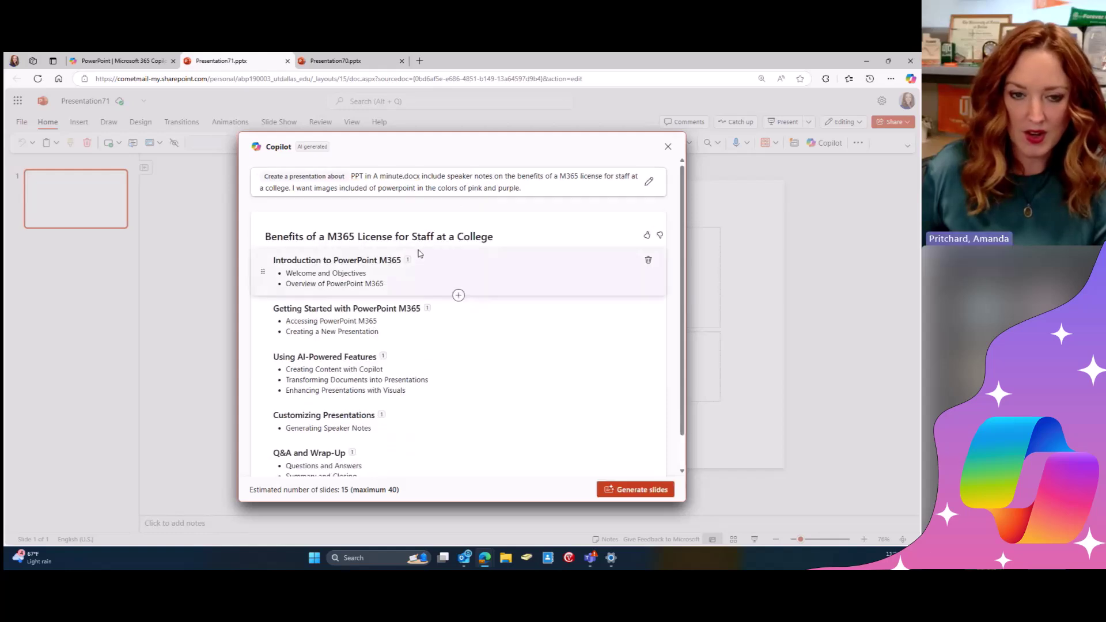
Step: Compare the generated outline with the sections of the "PPT in A minute" document in Word, and return to the PowerPoint outline
scroll(321, 345, down, 1)
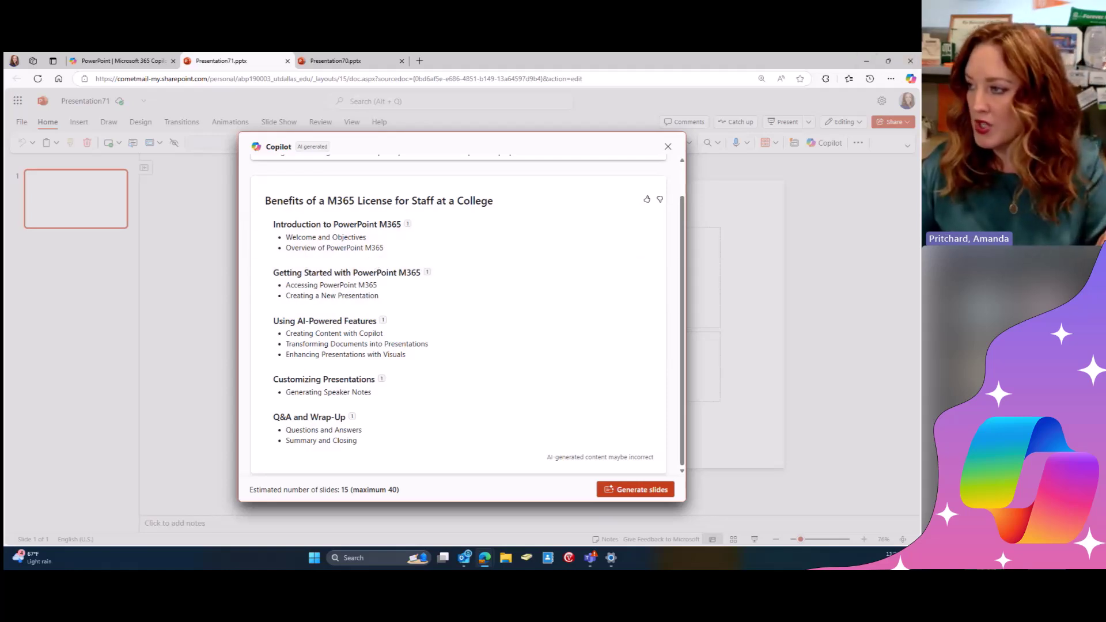
drag(920, 171, 404, 159)
click(724, 156)
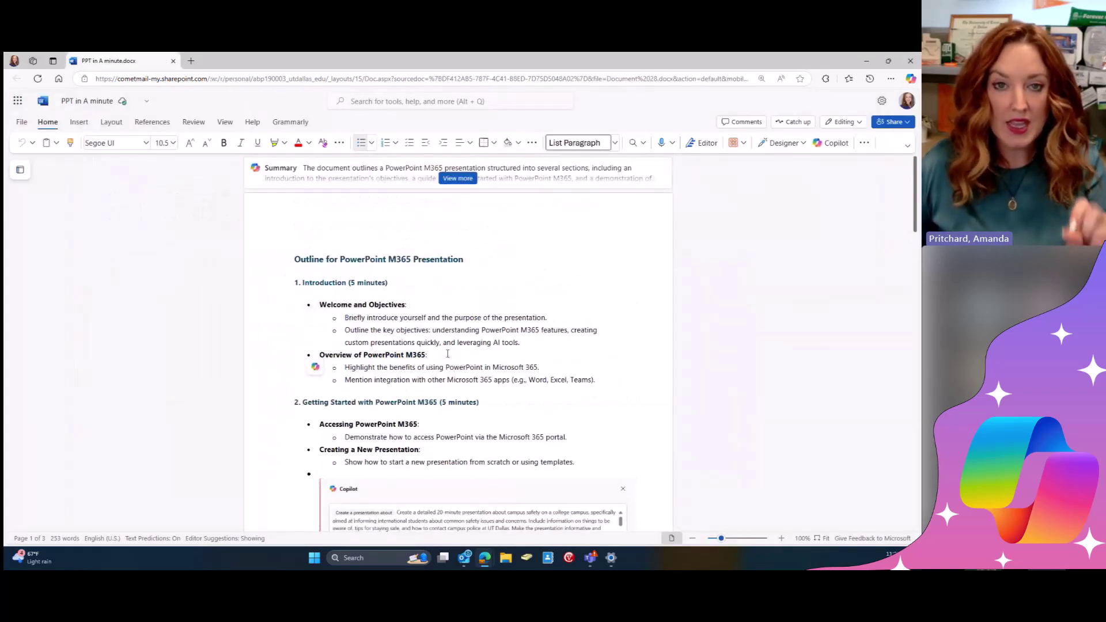
scroll(447, 354, down, 10)
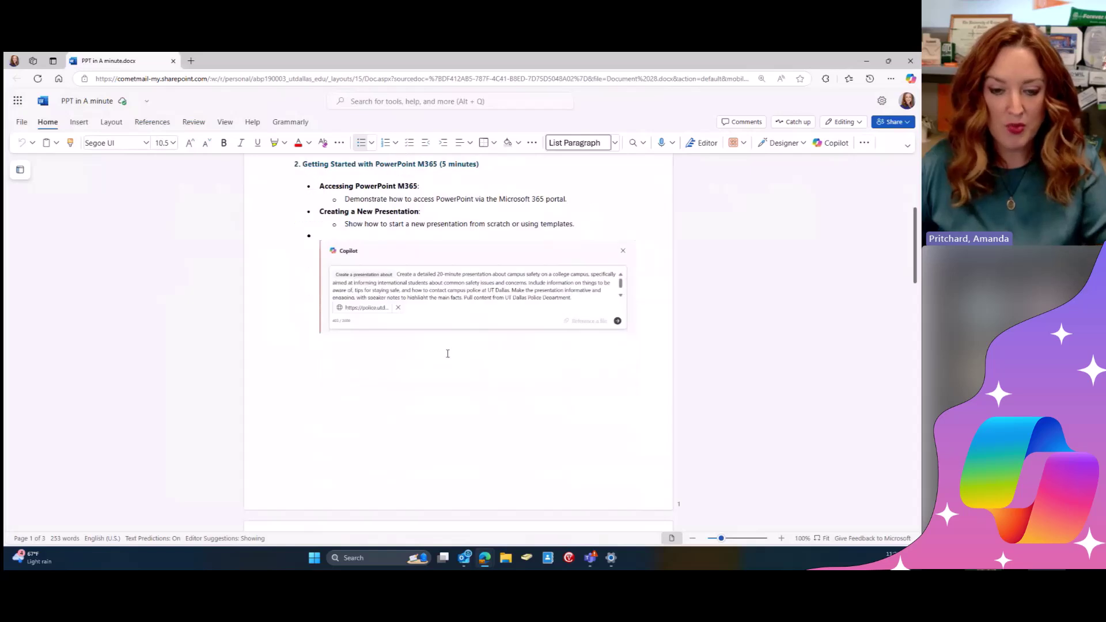
scroll(448, 357, down, 6)
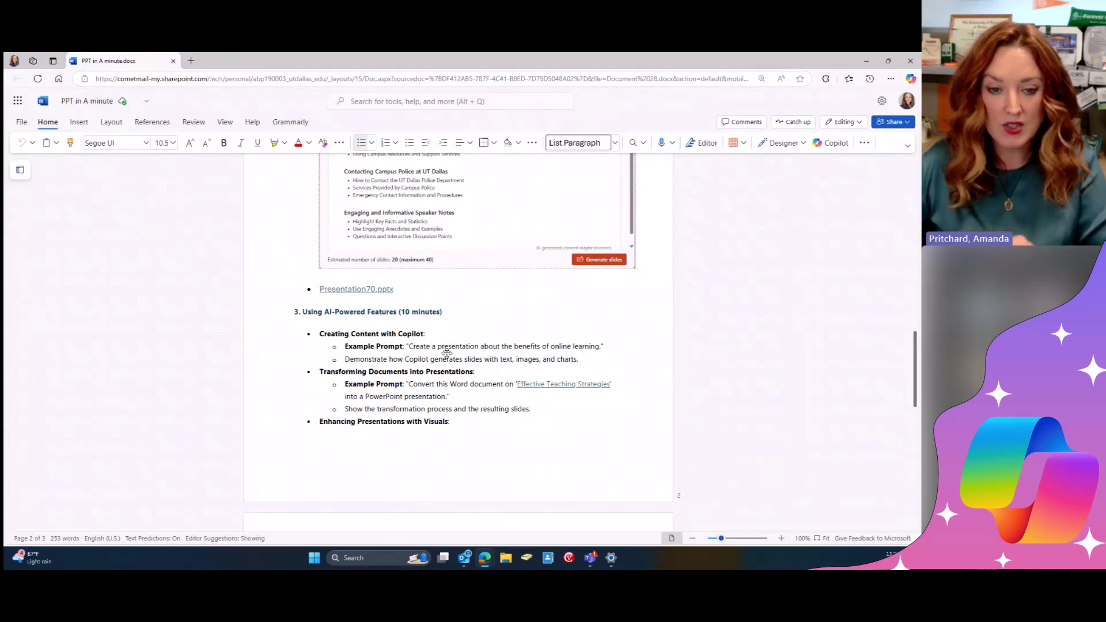
click(370, 311)
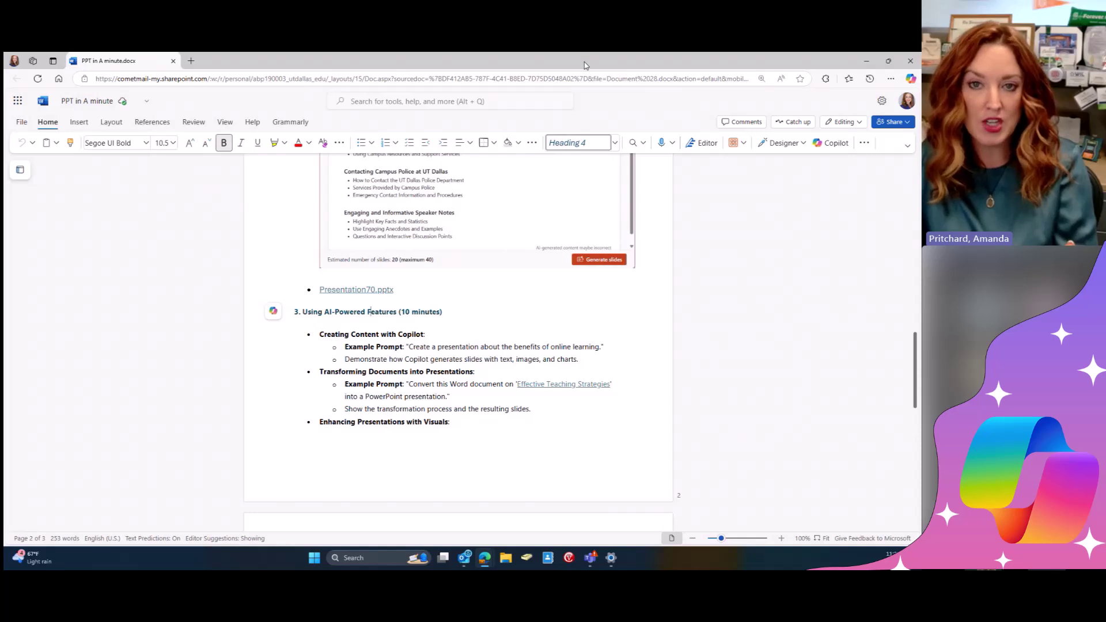
key(alt+Tab)
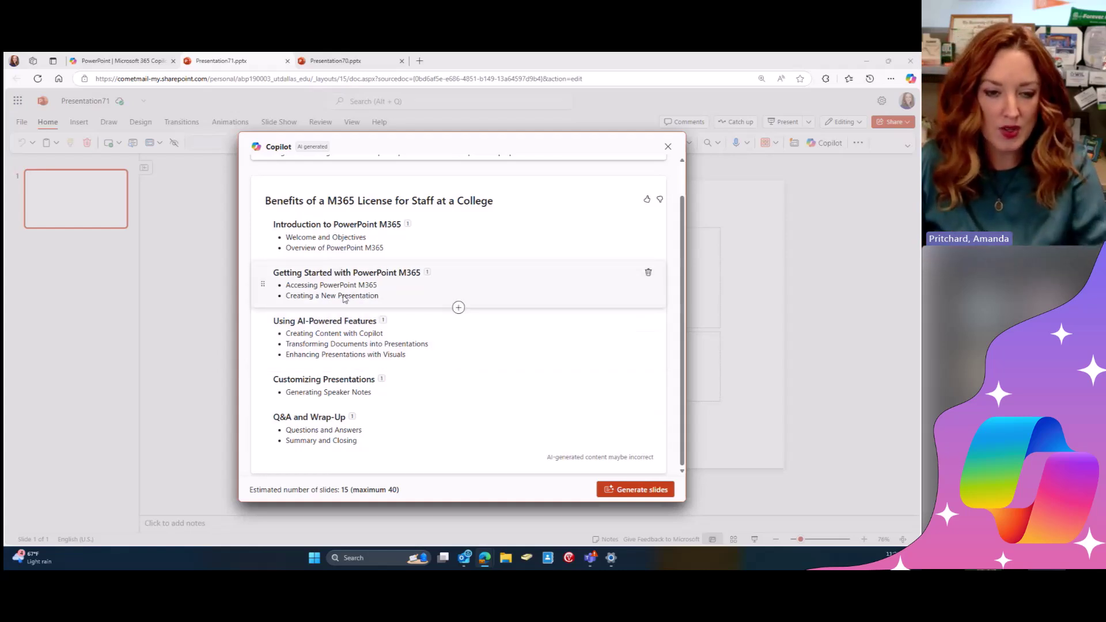
Step: Generate the slides from the M365 license outline and look through the resulting slide sections
scroll(344, 355, up, 1)
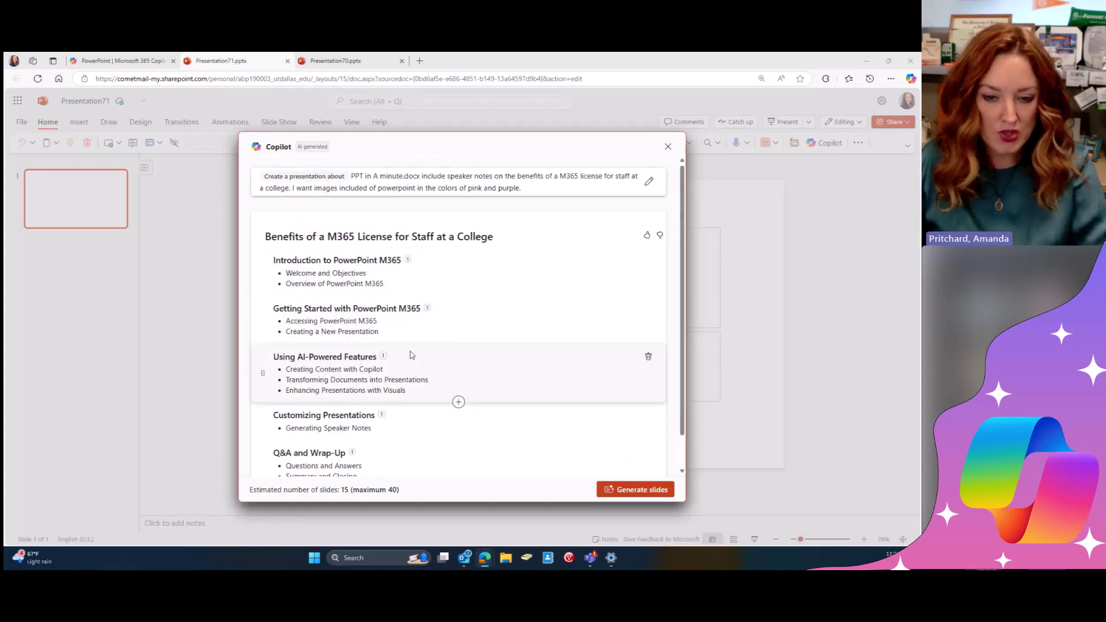
click(625, 491)
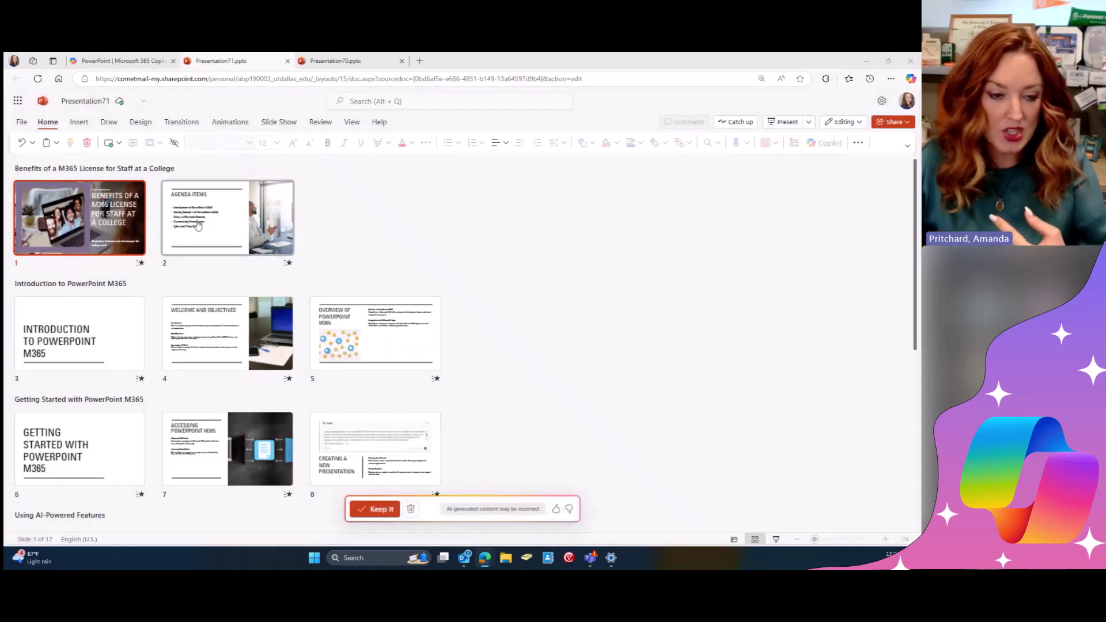
scroll(236, 334, down, 3)
scroll(236, 334, down, 2)
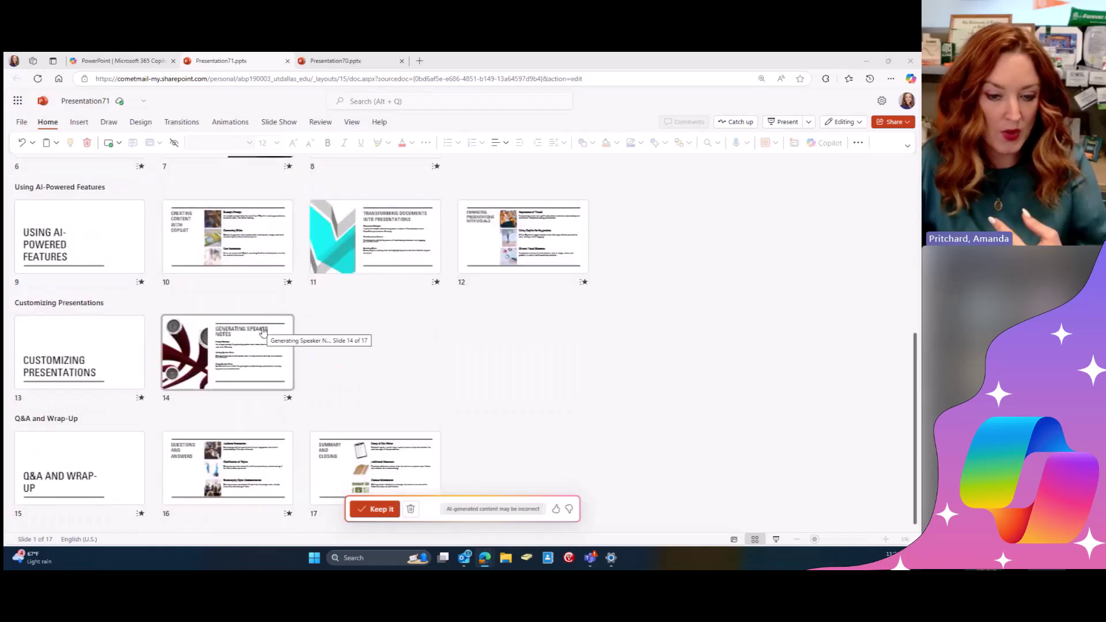
scroll(314, 326, up, 5)
scroll(315, 326, up, 1)
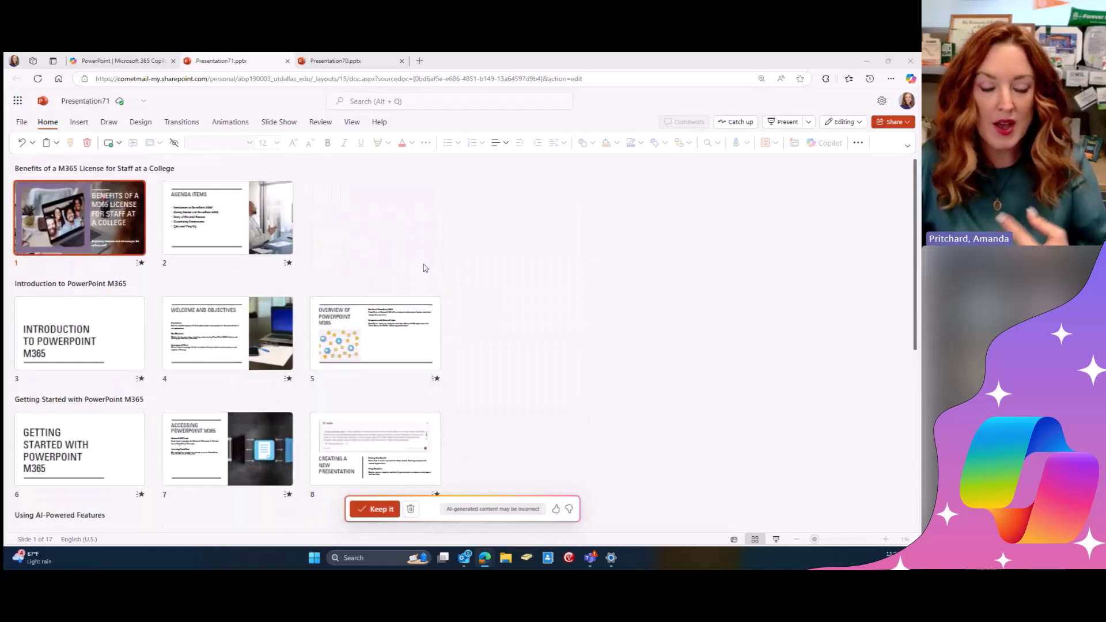